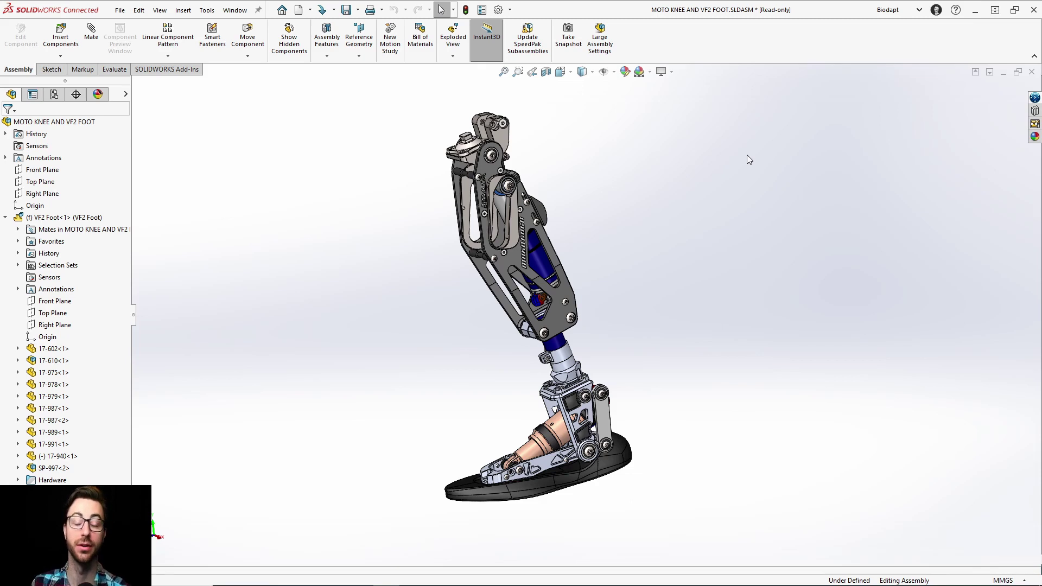
# Step: Show the Open and Open from choices on the quick access toolbar
pyautogui.click(337, 14)
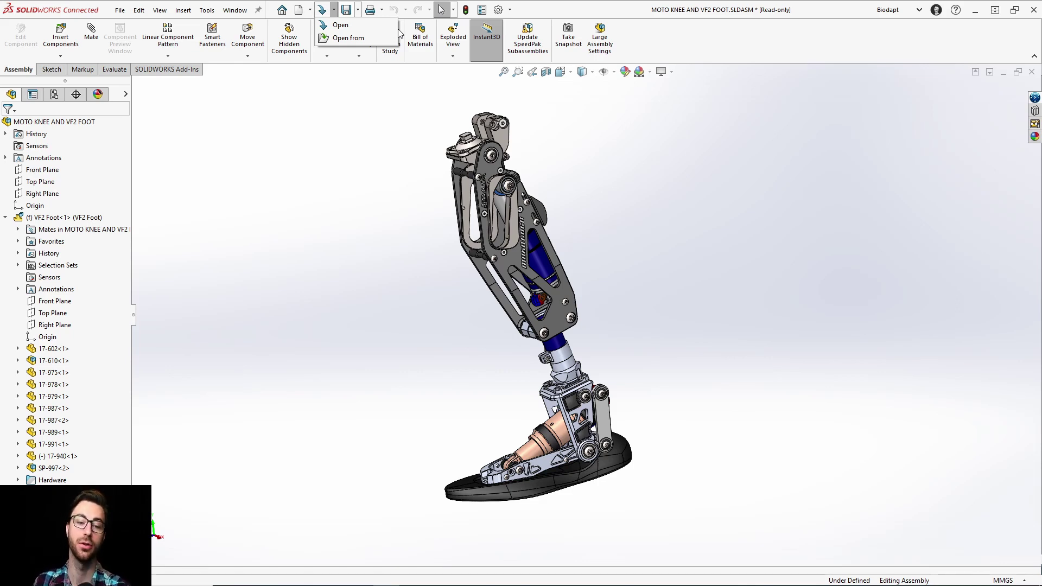
pyautogui.click(348, 38)
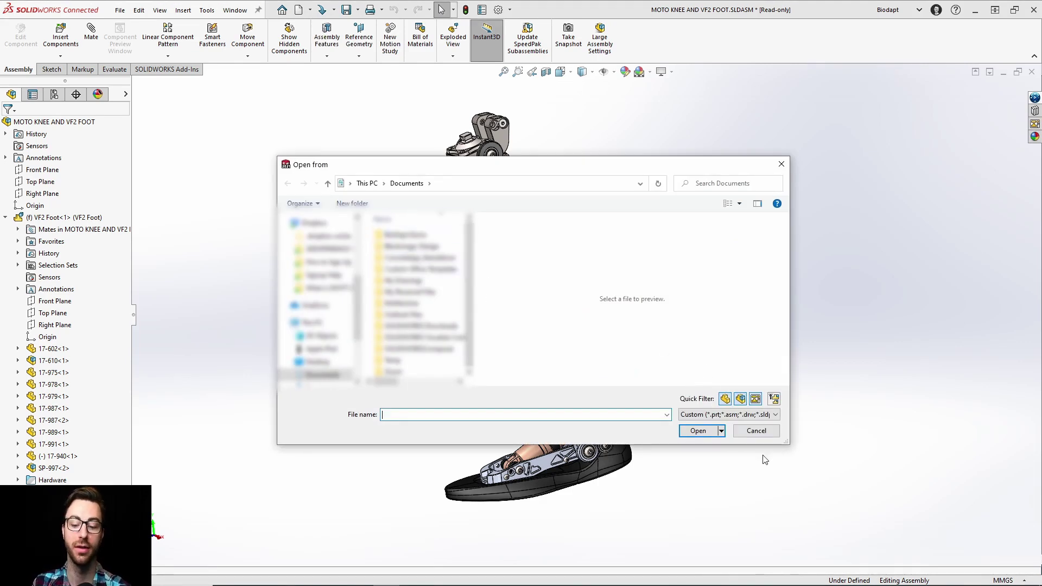
pyautogui.click(756, 430)
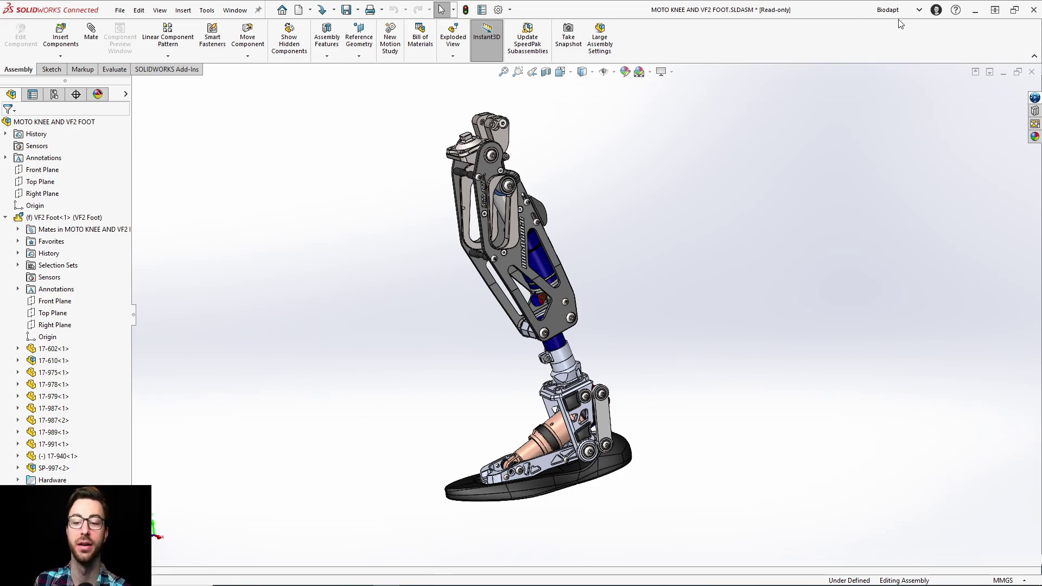
pyautogui.click(912, 11)
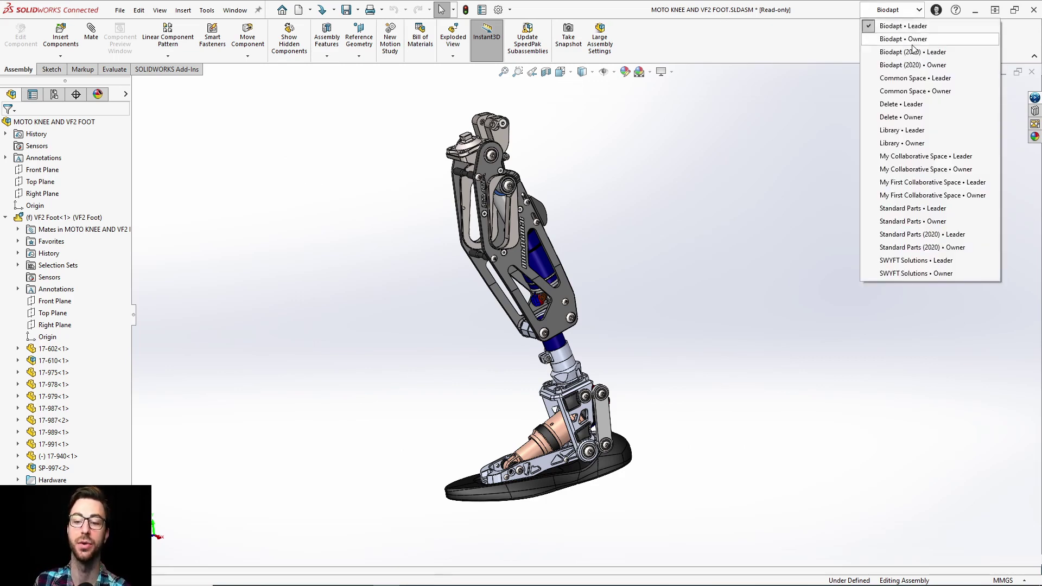
pyautogui.click(797, 155)
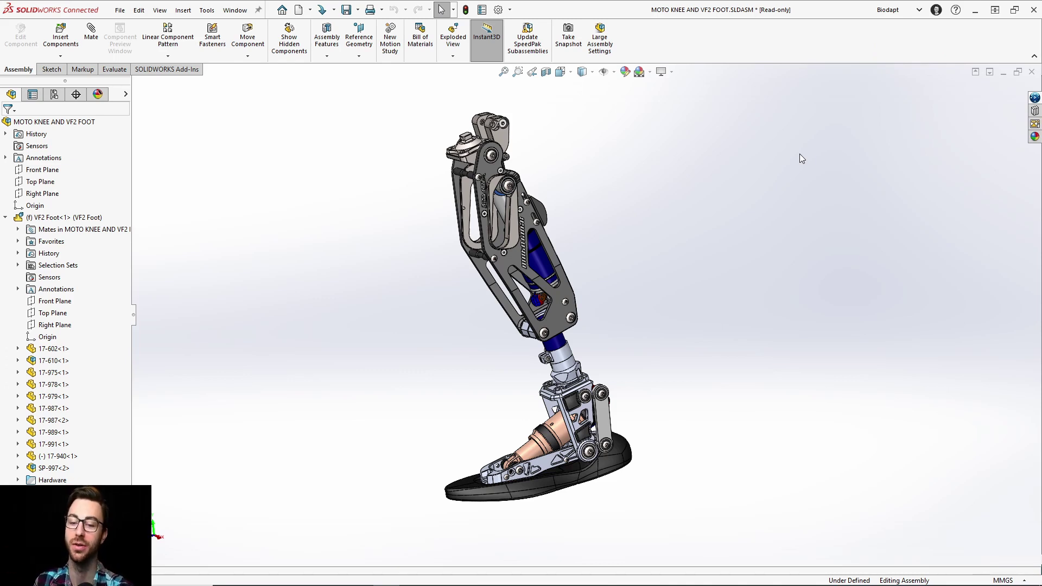
pyautogui.click(893, 10)
pyautogui.click(764, 91)
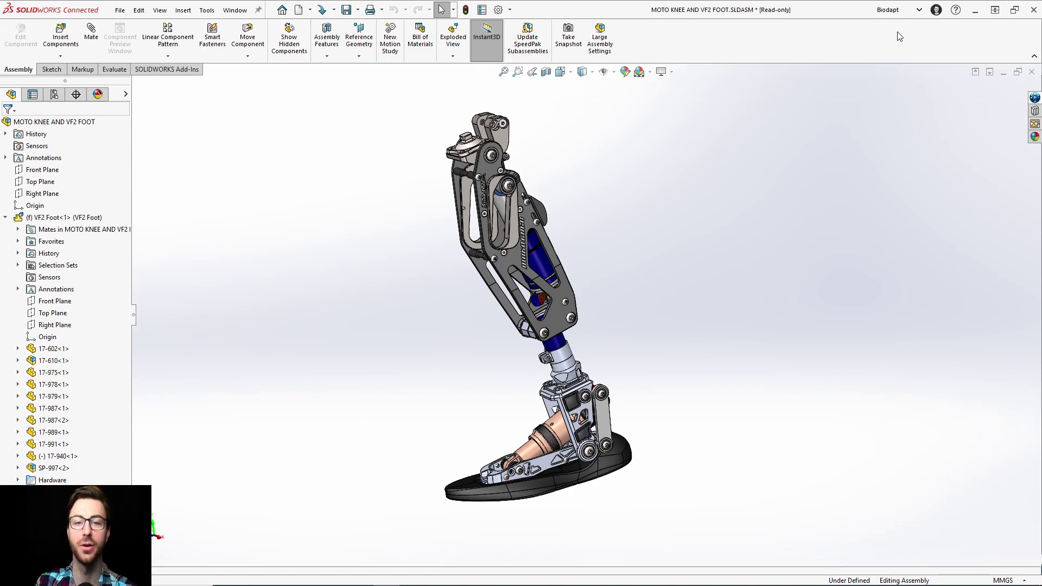
pyautogui.click(1034, 98)
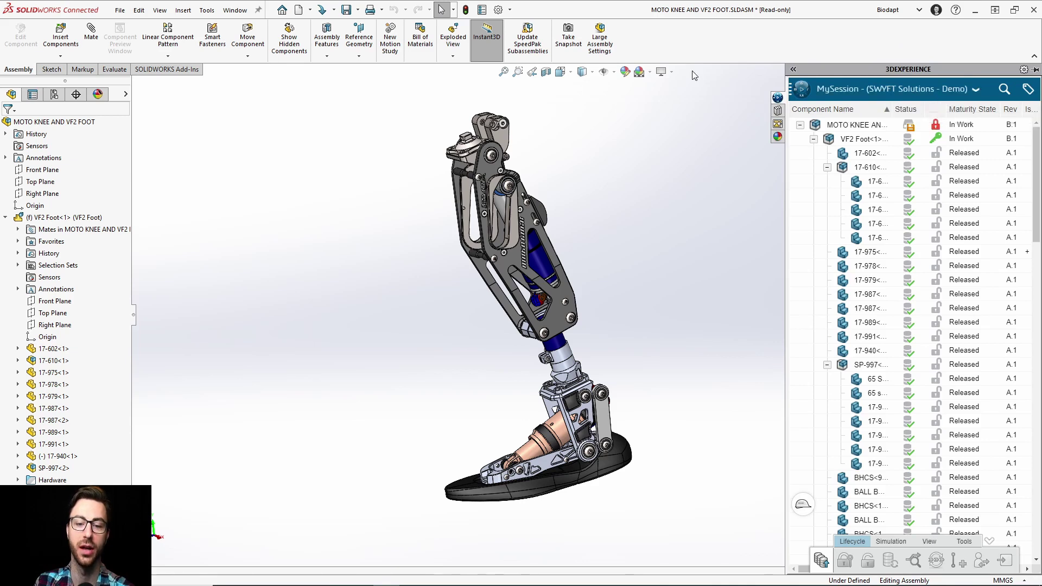
# Step: Check the Add-Ins settings under Tools > Options and close them with OK
pyautogui.click(510, 10)
pyautogui.click(523, 49)
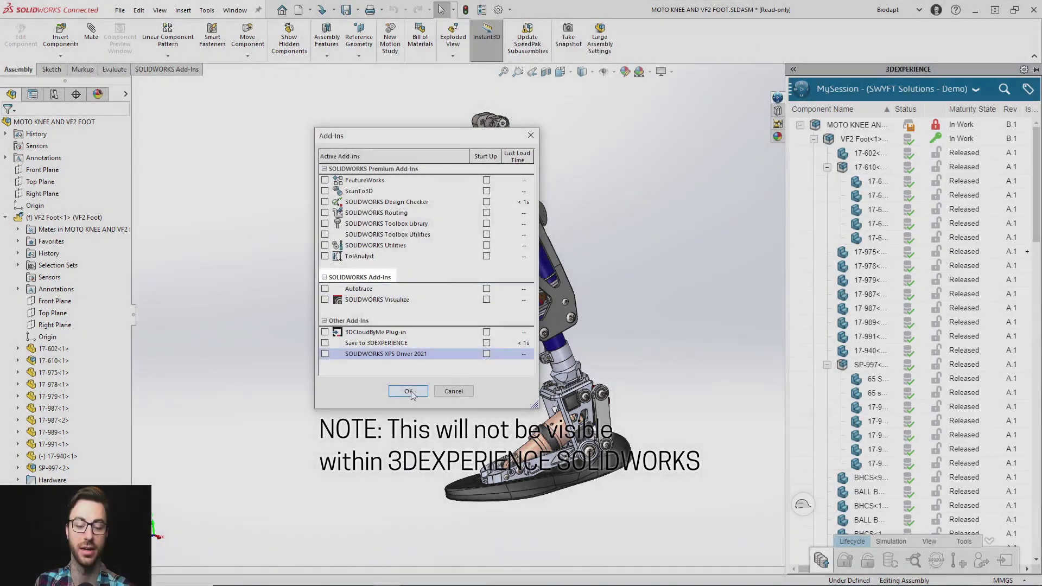
pyautogui.click(408, 390)
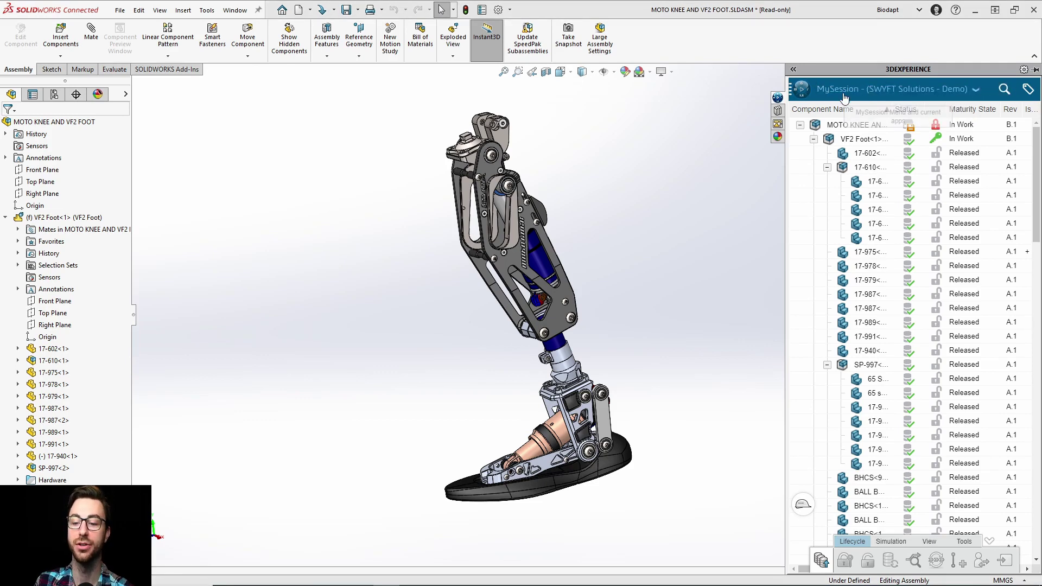
pyautogui.click(808, 92)
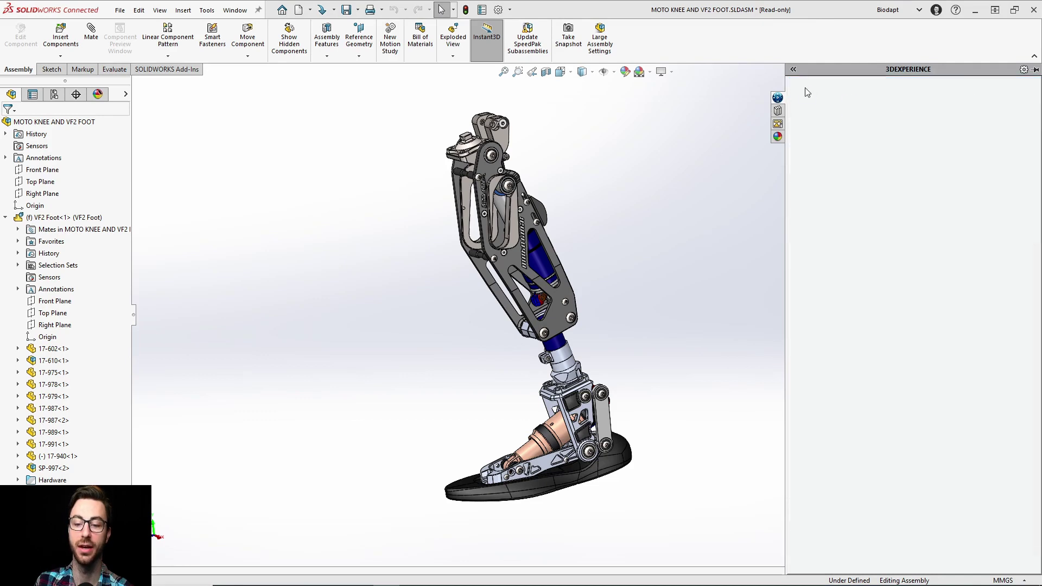
pyautogui.scroll(-15, 957, 183)
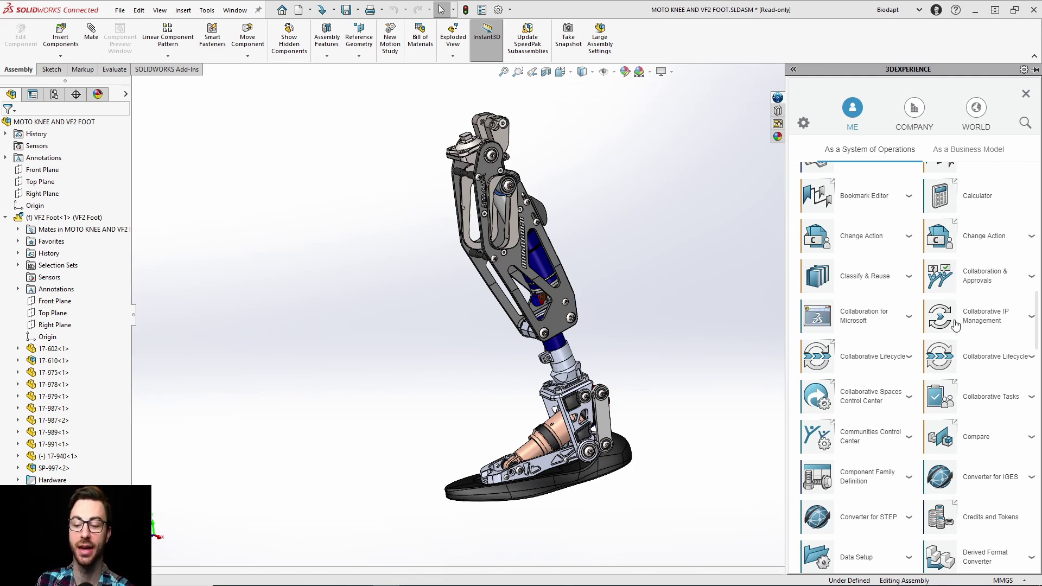
pyautogui.click(944, 402)
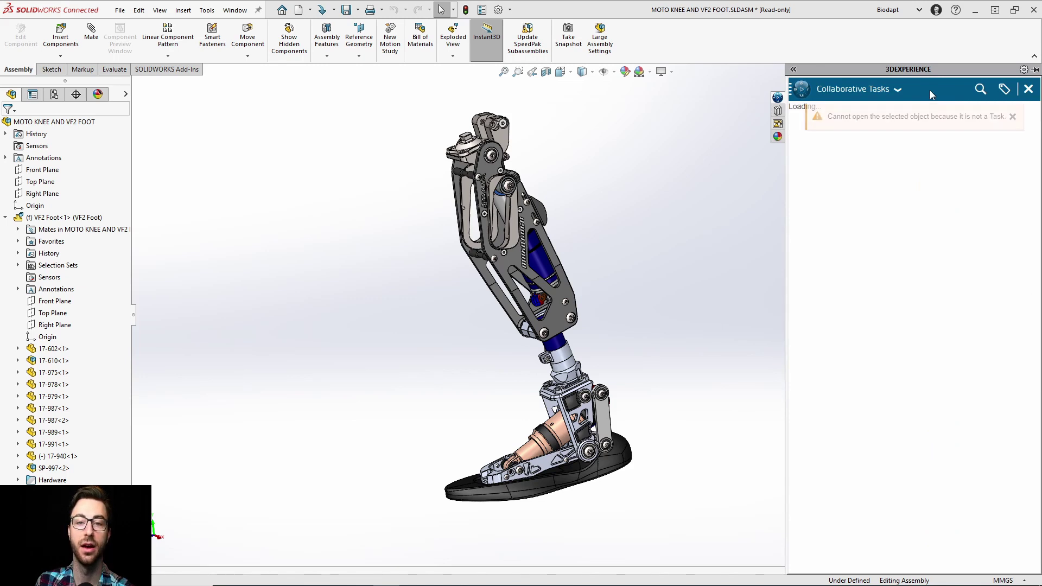
pyautogui.click(902, 94)
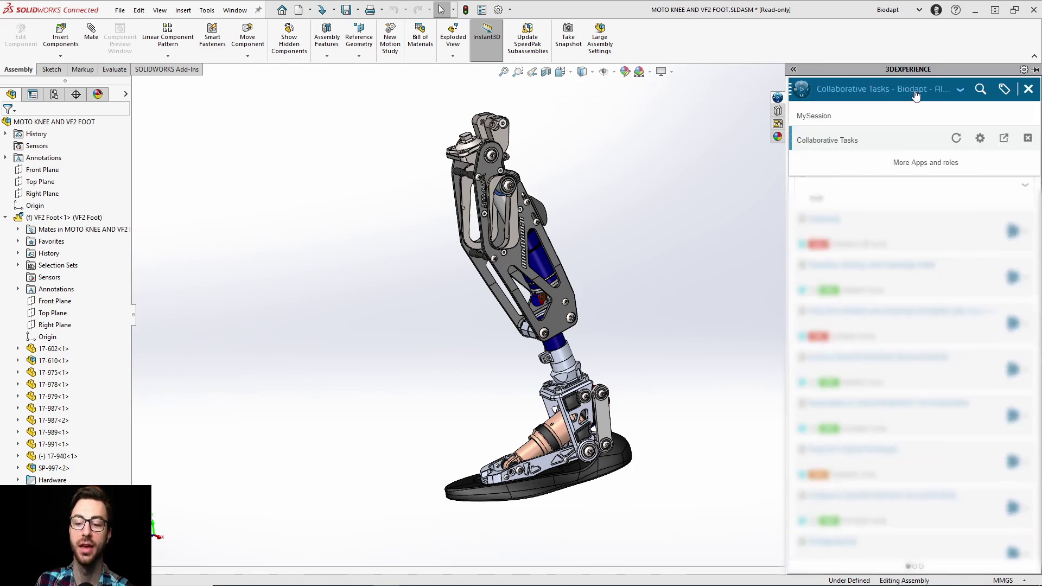
pyautogui.click(854, 112)
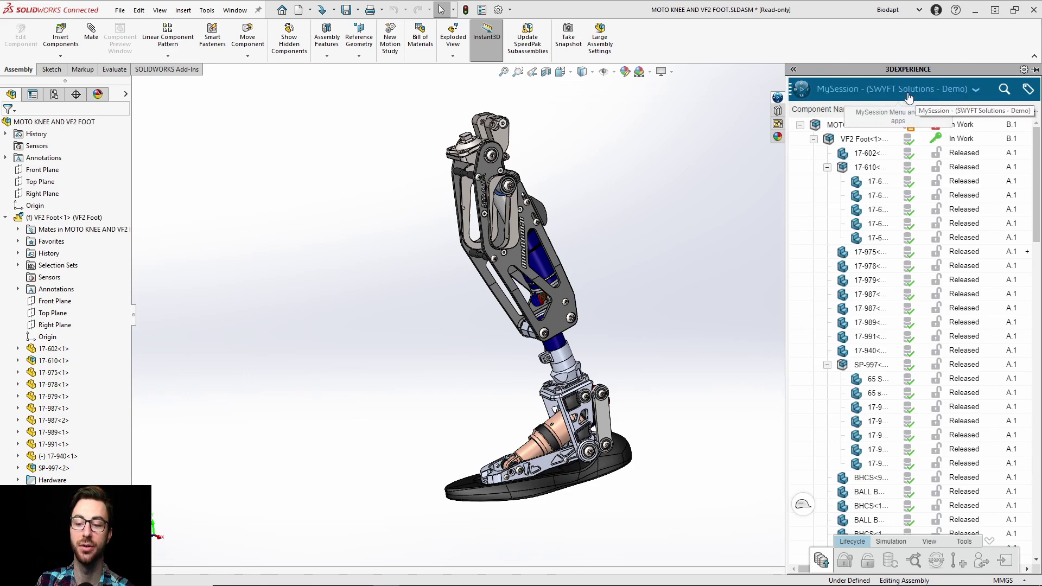
pyautogui.click(925, 89)
pyautogui.click(905, 139)
pyautogui.click(922, 90)
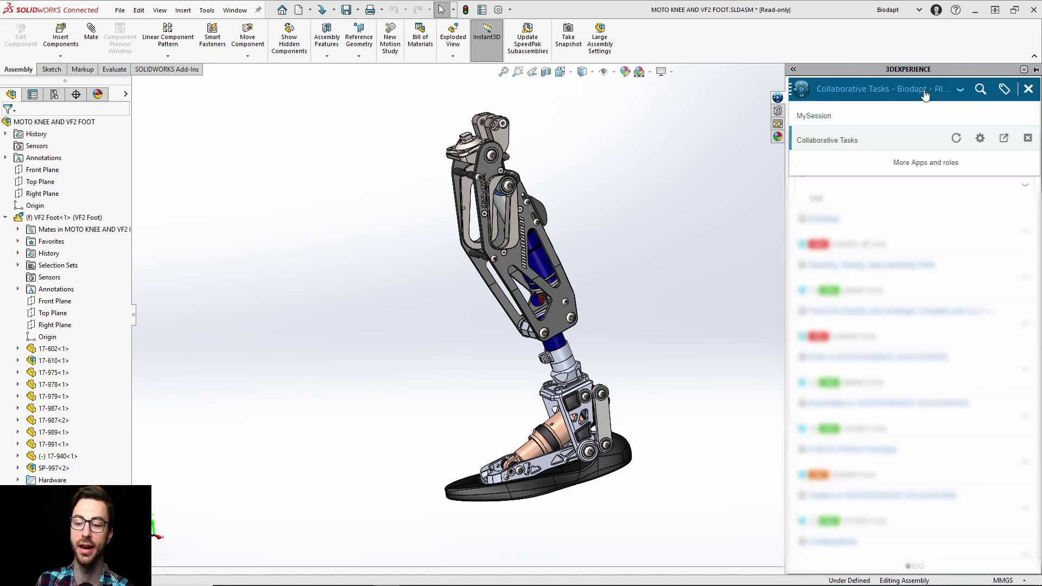
pyautogui.click(1028, 138)
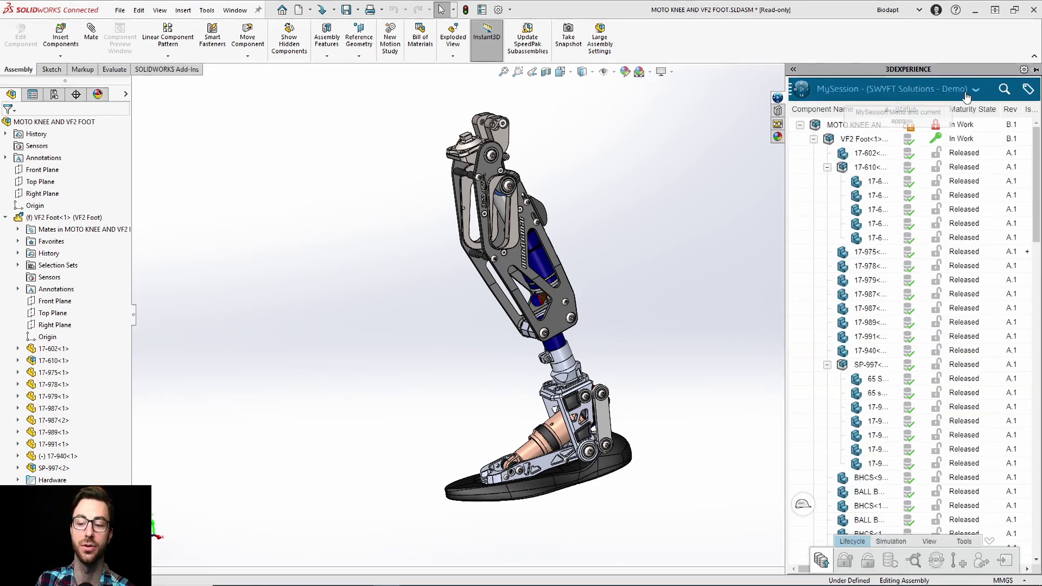
pyautogui.click(970, 92)
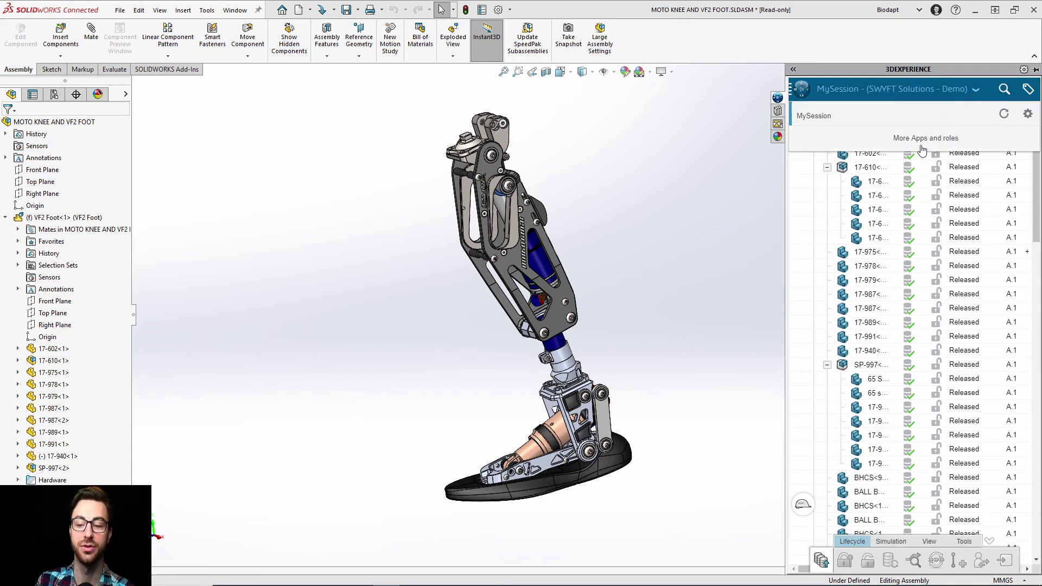
pyautogui.click(947, 140)
pyautogui.click(1023, 96)
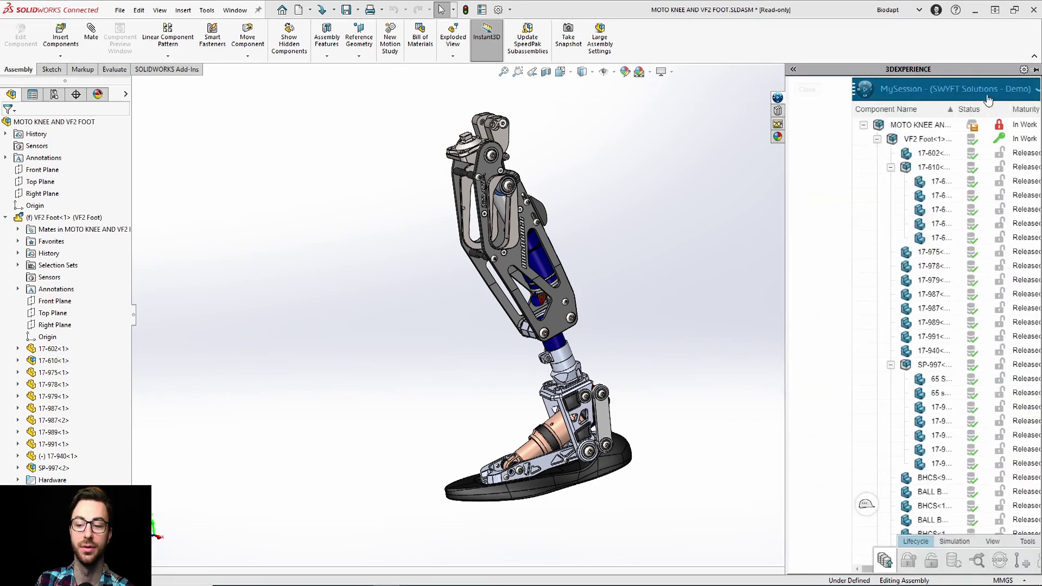
pyautogui.click(950, 96)
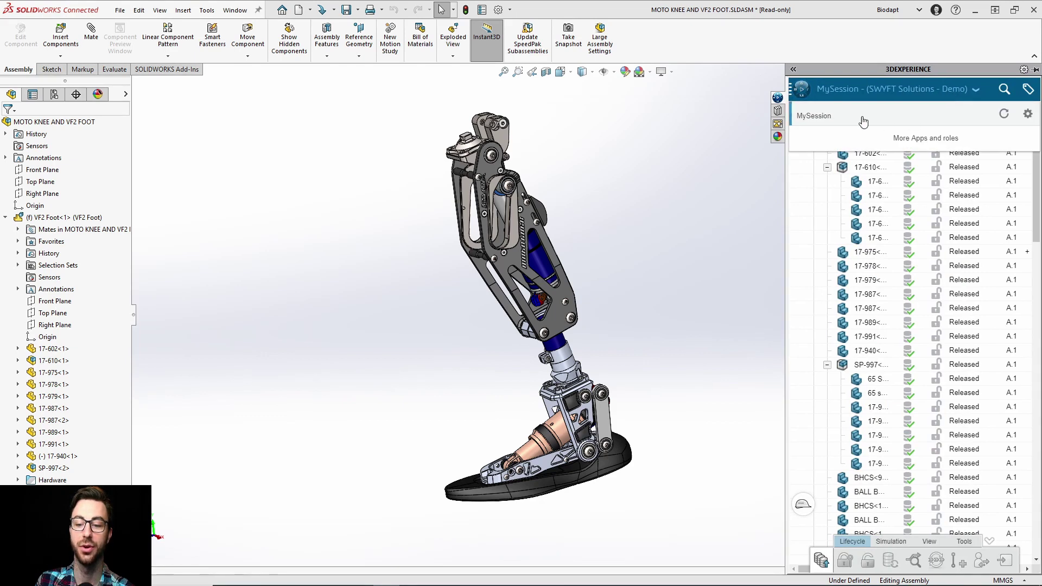
pyautogui.click(1027, 113)
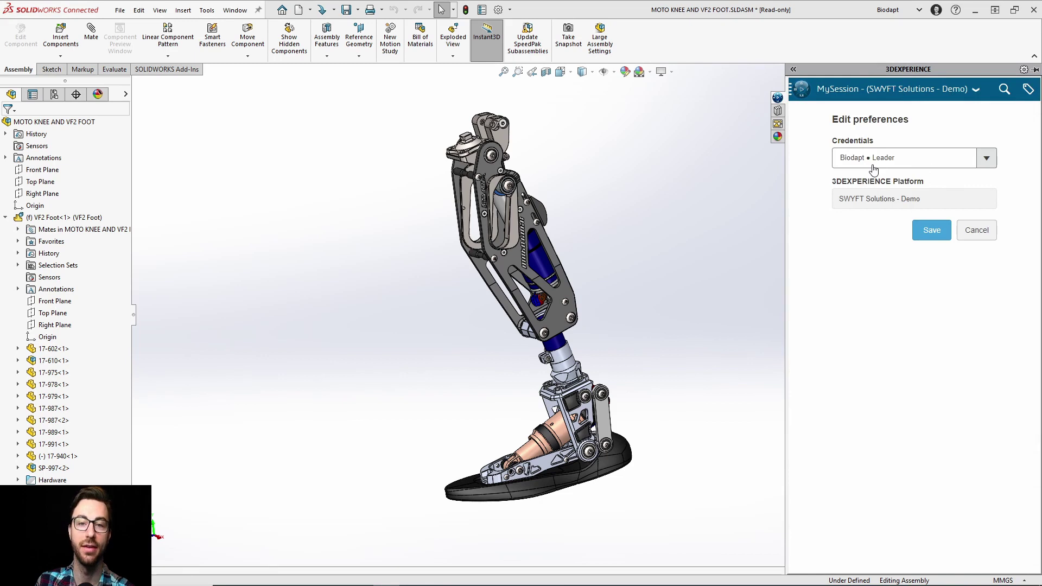
pyautogui.click(977, 230)
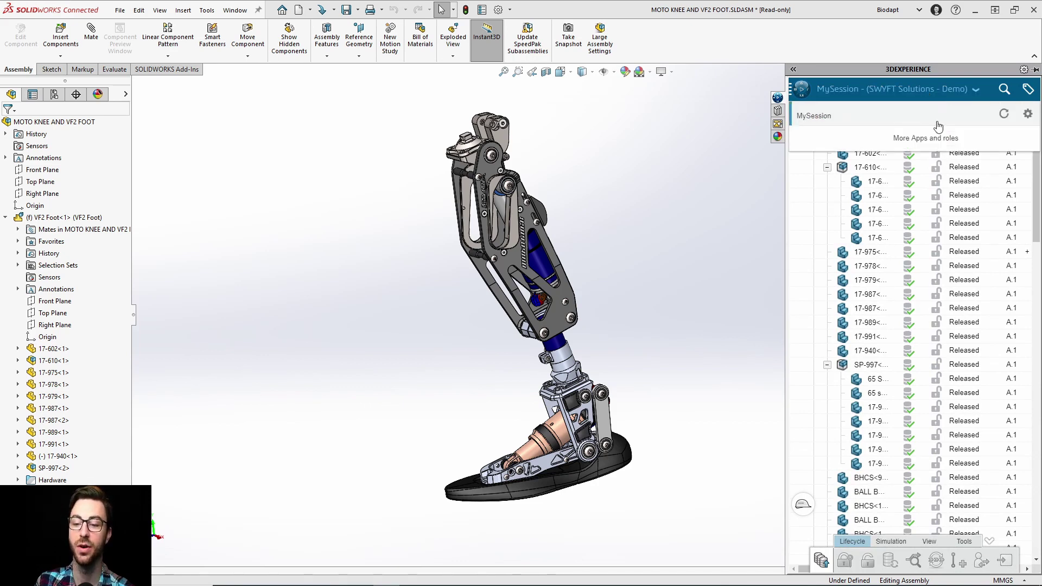
# Step: Open the platform search and review its search options and available platforms without changes
pyautogui.click(1001, 93)
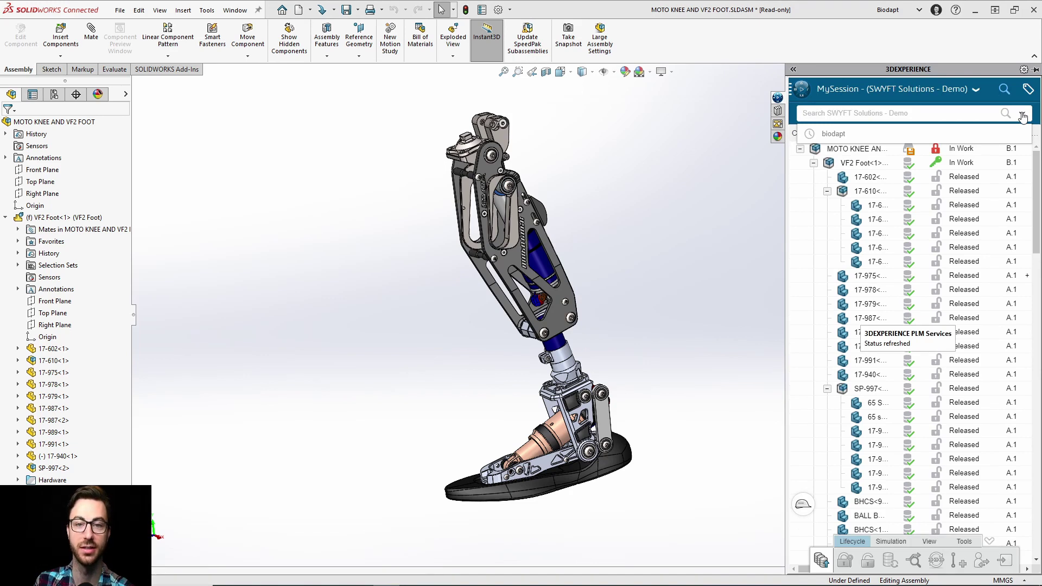
pyautogui.click(1022, 115)
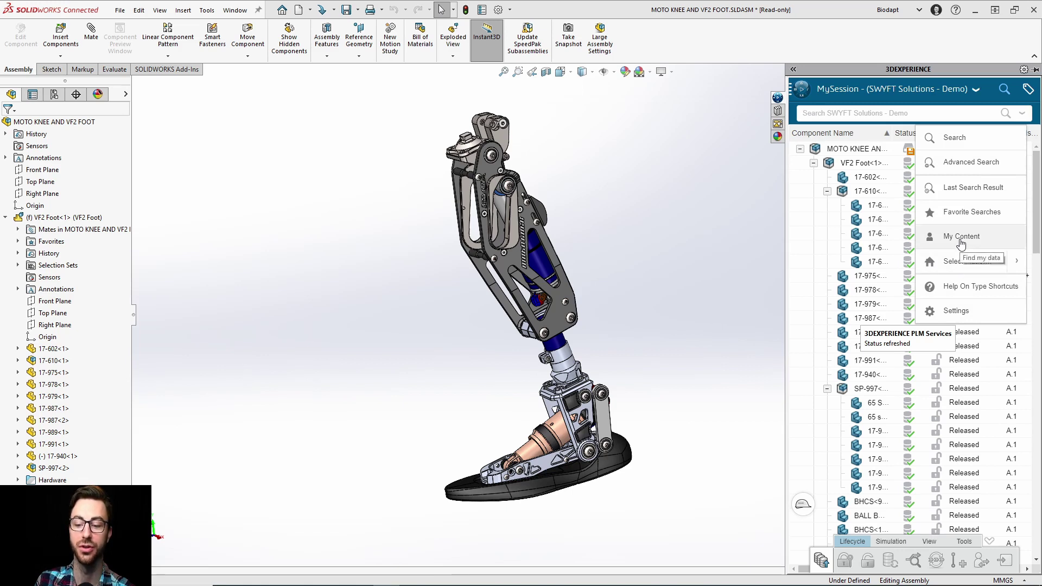
pyautogui.click(1011, 262)
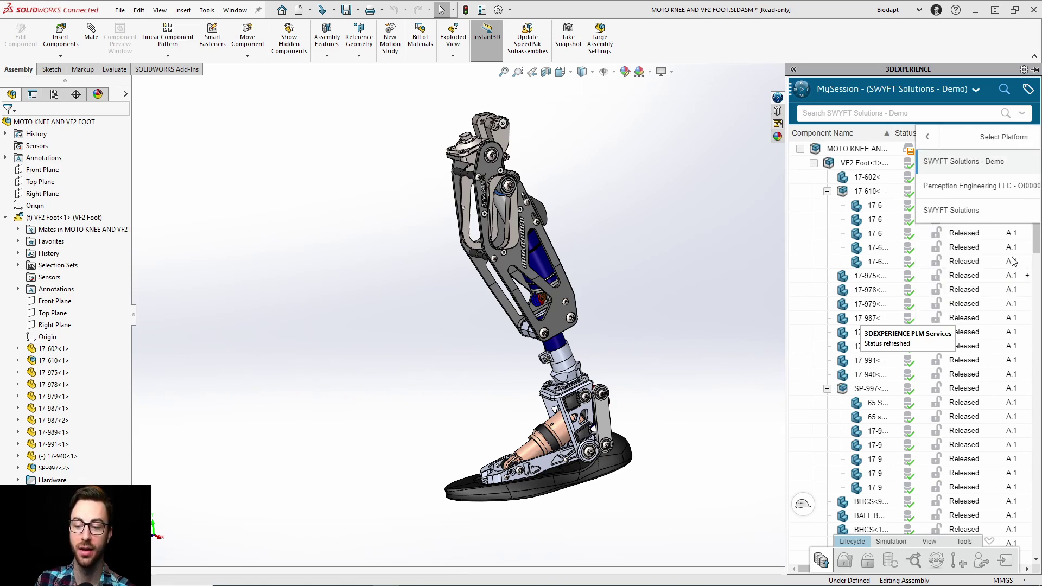
pyautogui.click(941, 114)
# Step: Rerun the recent biodapt search, view its tag filters, close the results, and move the Status column
pyautogui.click(833, 134)
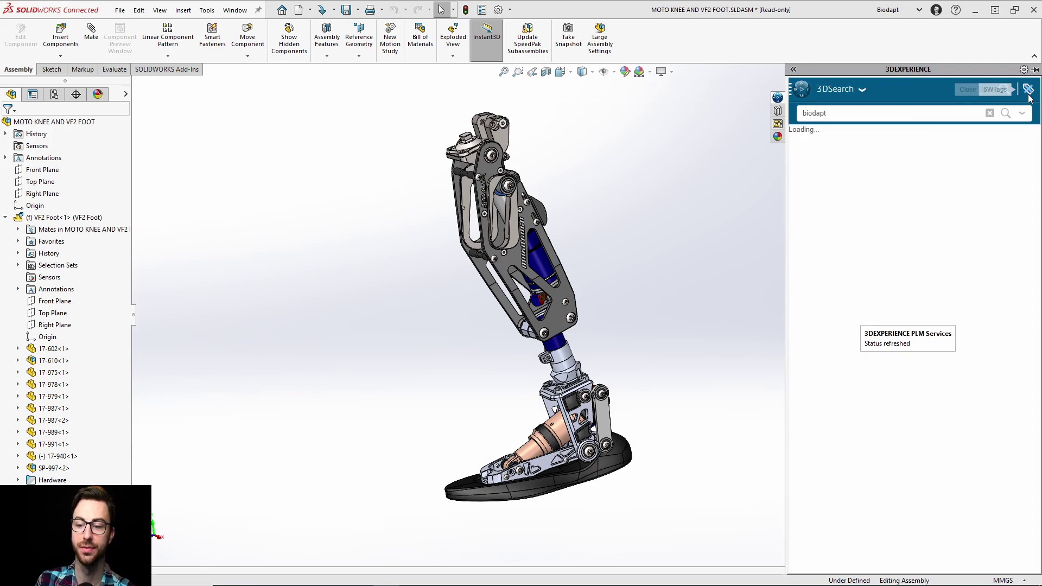
pyautogui.click(1028, 91)
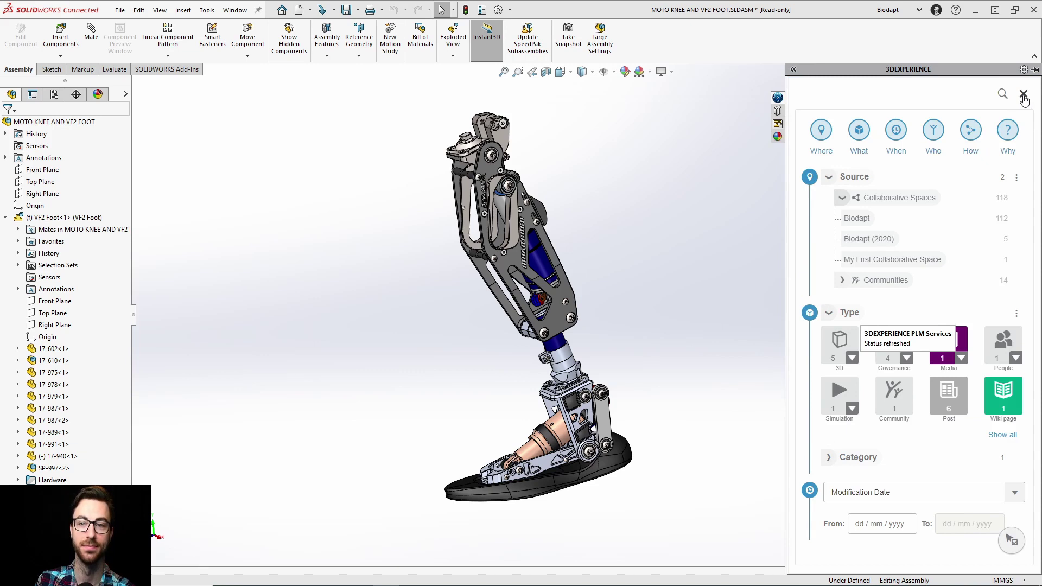
pyautogui.click(1023, 95)
pyautogui.click(1026, 91)
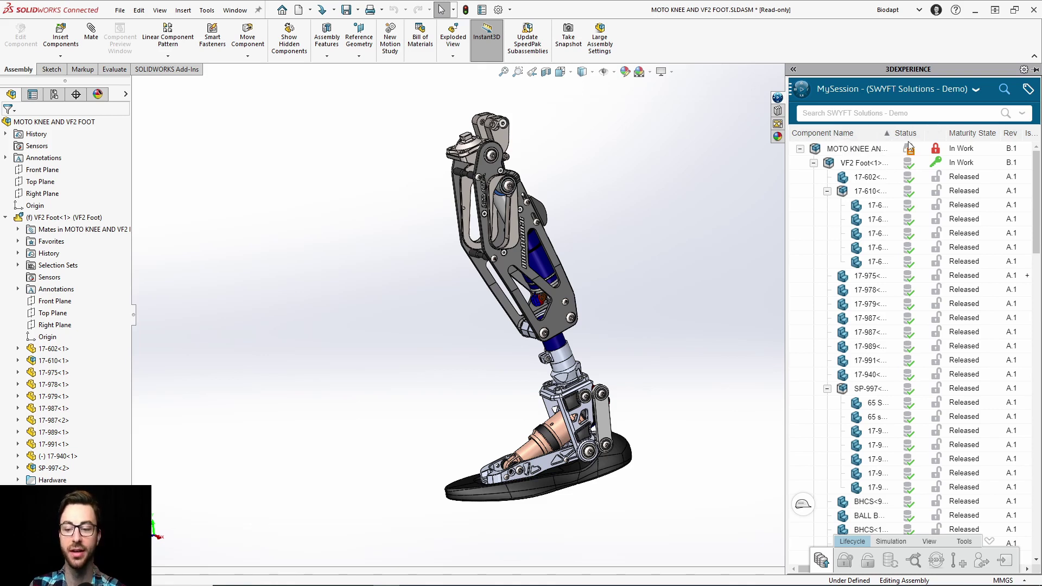
pyautogui.moveTo(907, 135)
pyautogui.mouseDown()
pyautogui.moveTo(944, 139)
pyautogui.moveTo(909, 130)
pyautogui.mouseUp()
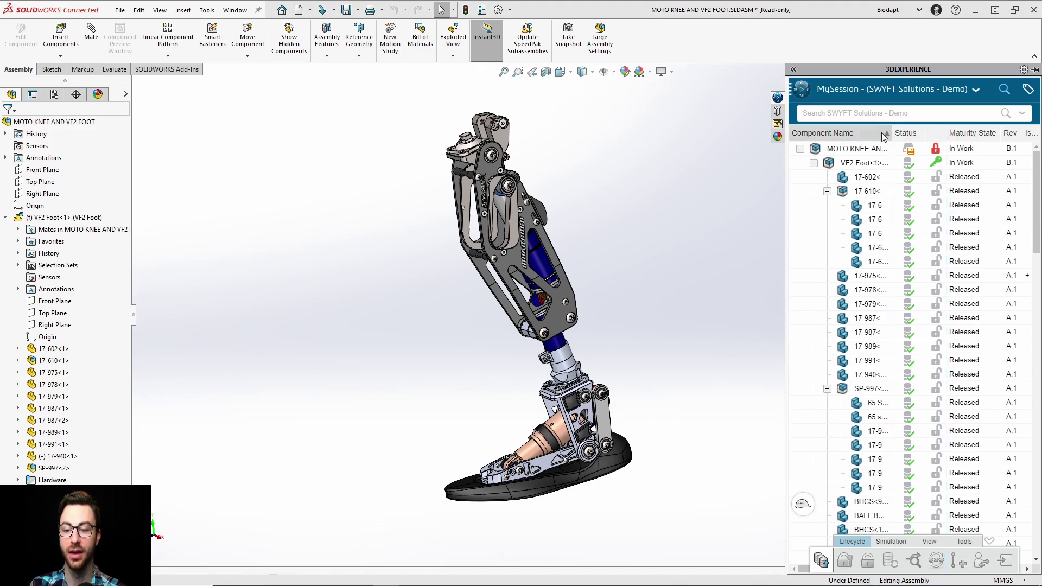
# Step: Sort the MySession component tree by name descending using the Component Name column options
pyautogui.rightClick(875, 136)
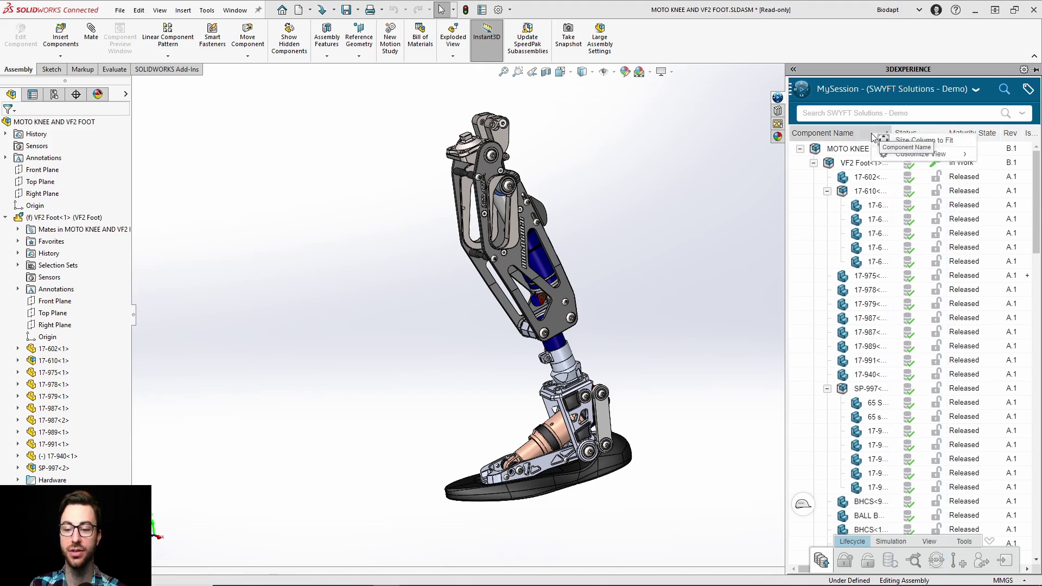
pyautogui.click(890, 154)
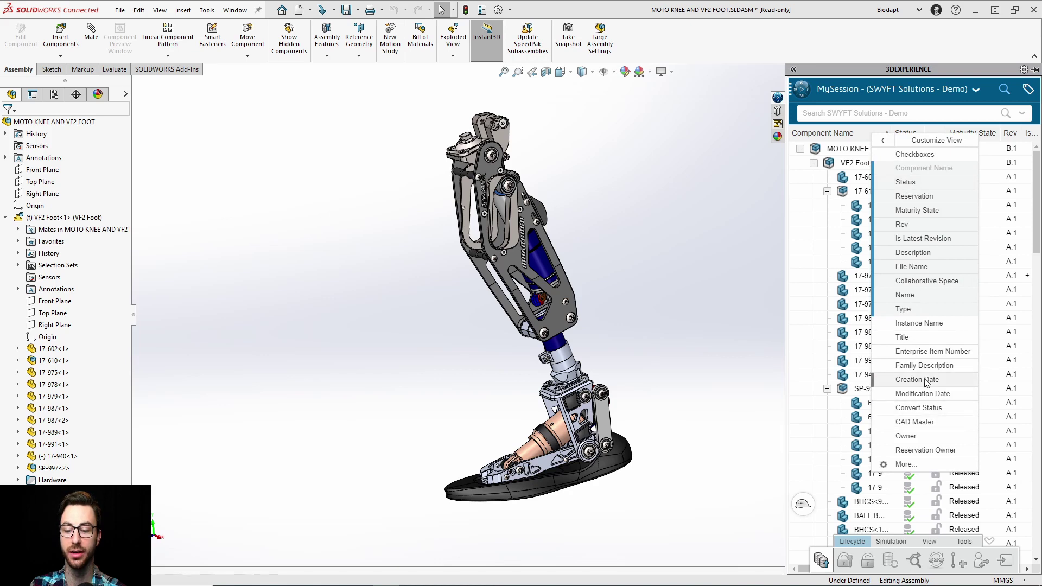
pyautogui.click(842, 135)
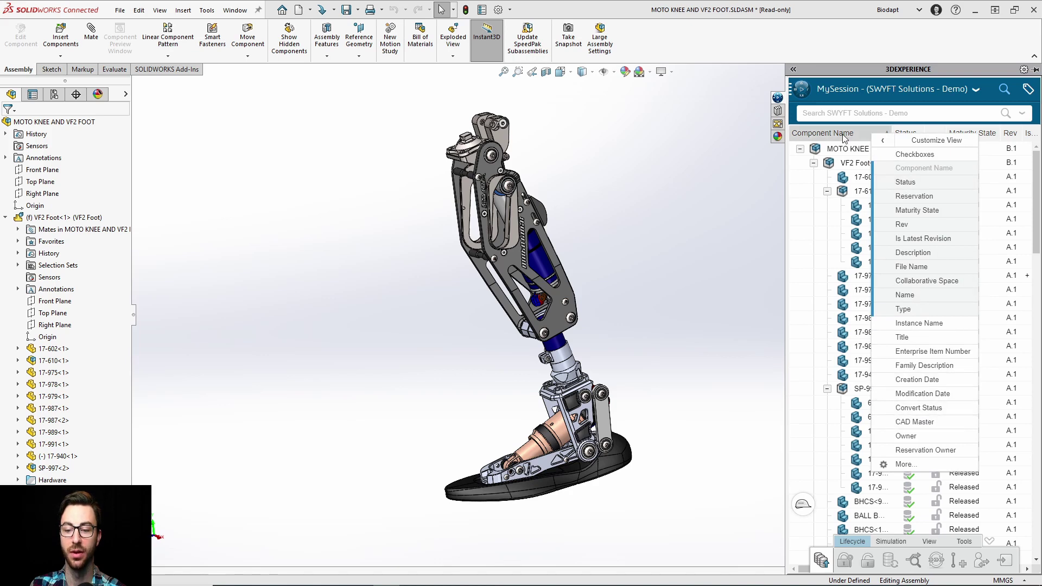
# Step: Review the Tools' Tree List View Options, then bring up the MySession help page in Chrome
pyautogui.click(964, 541)
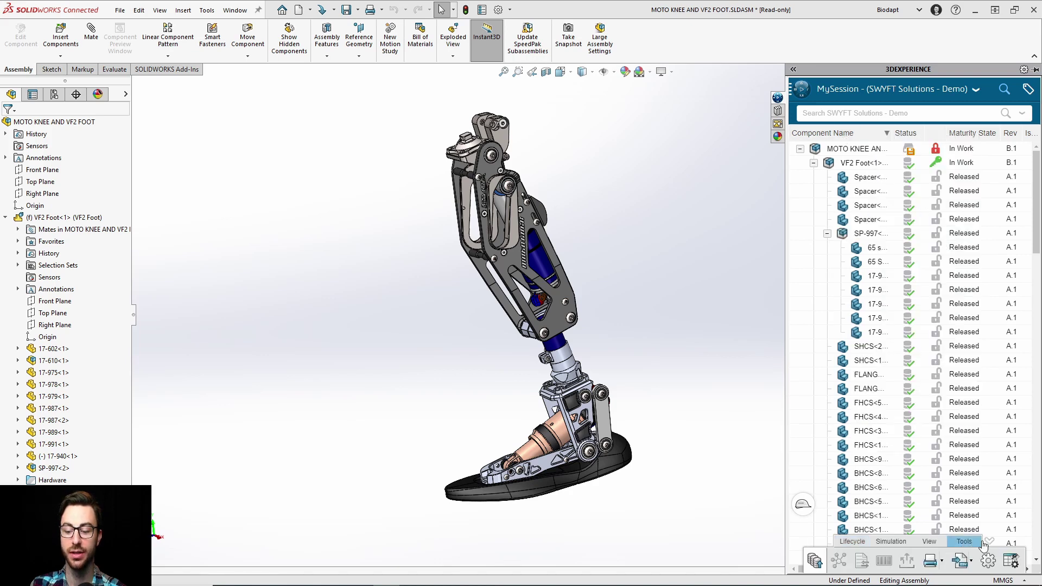
pyautogui.click(1012, 561)
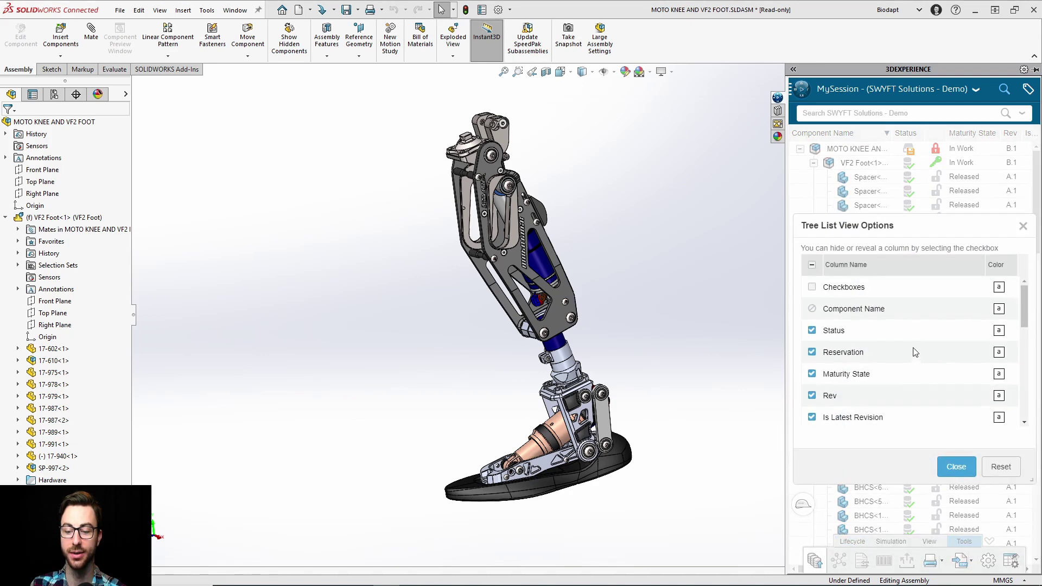
pyautogui.scroll(-3, 911, 333)
pyautogui.scroll(3, 905, 327)
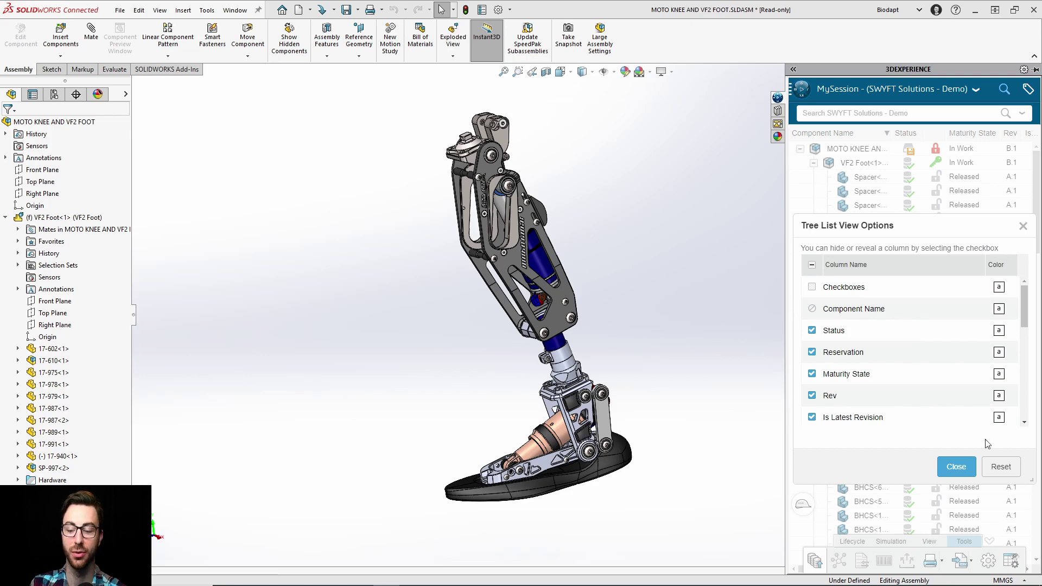
pyautogui.click(956, 467)
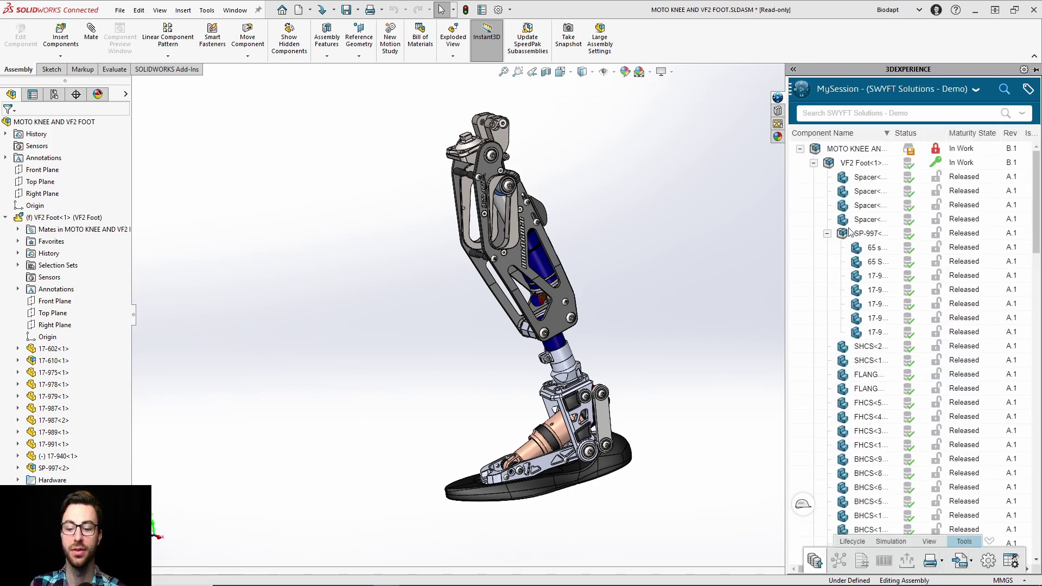
pyautogui.scroll(-4, 843, 201)
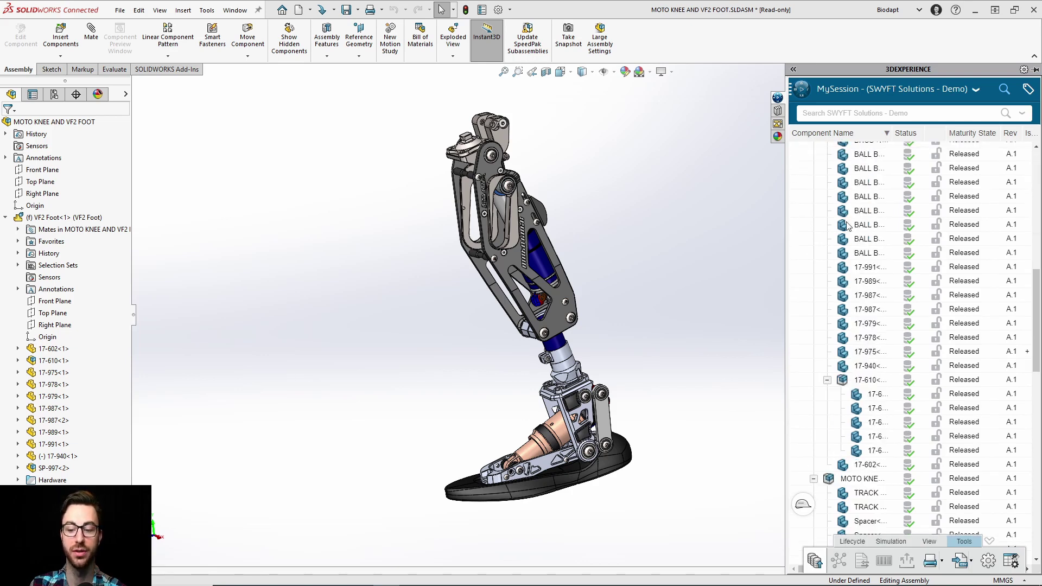
pyautogui.scroll(4, 846, 226)
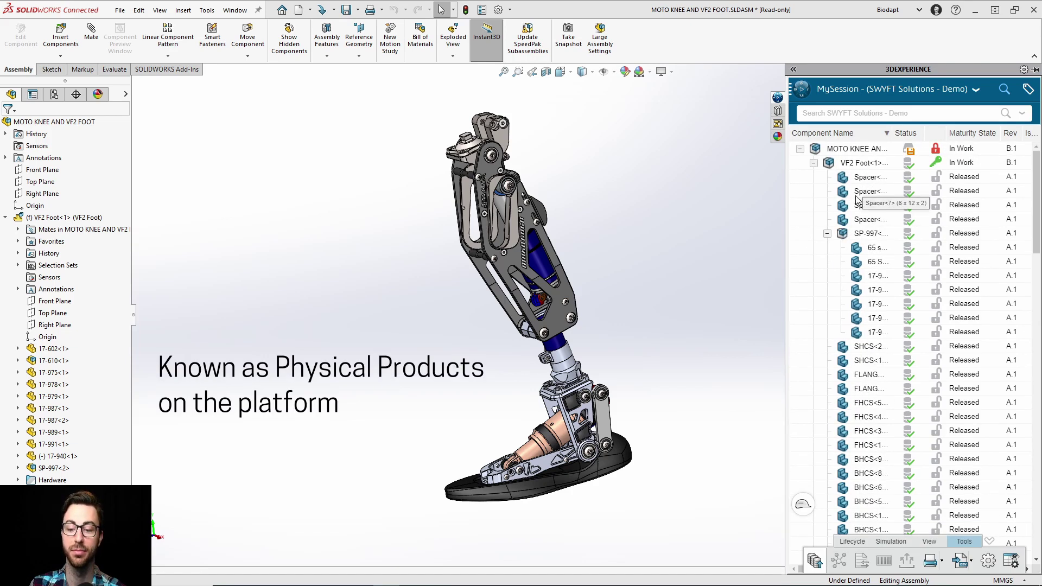
pyautogui.moveTo(918, 166)
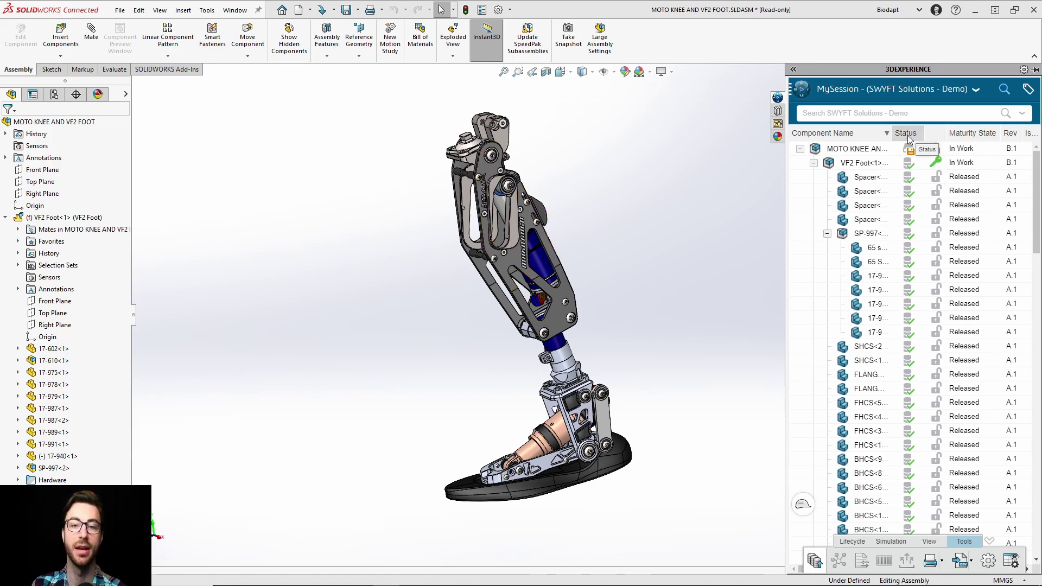
pyautogui.click(280, 575)
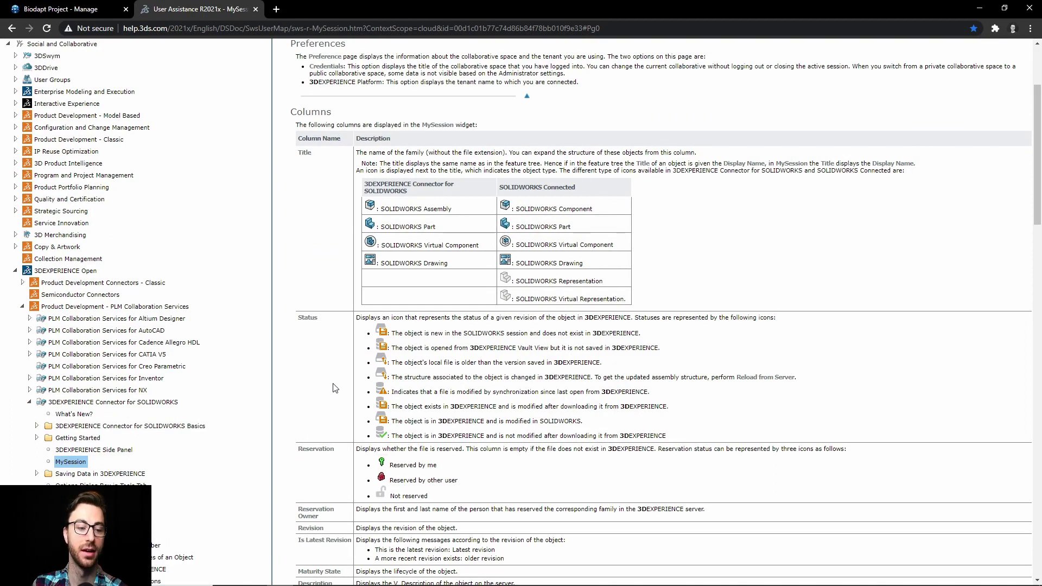
# Step: Read through the MySession help page's column descriptions and return to the SOLIDWORKS assembly
pyautogui.scroll(3, 334, 388)
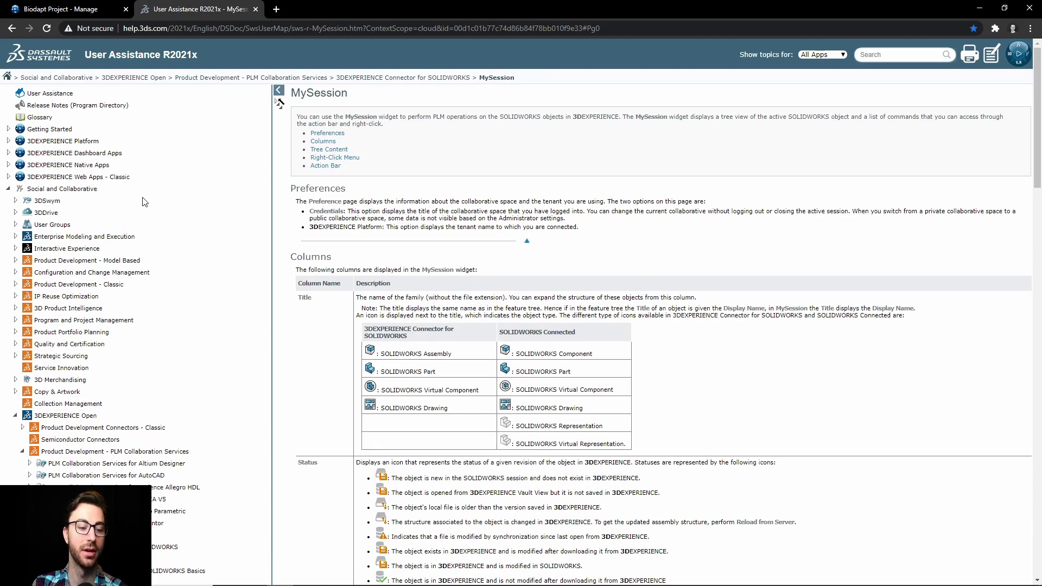
pyautogui.scroll(-3, 80, 198)
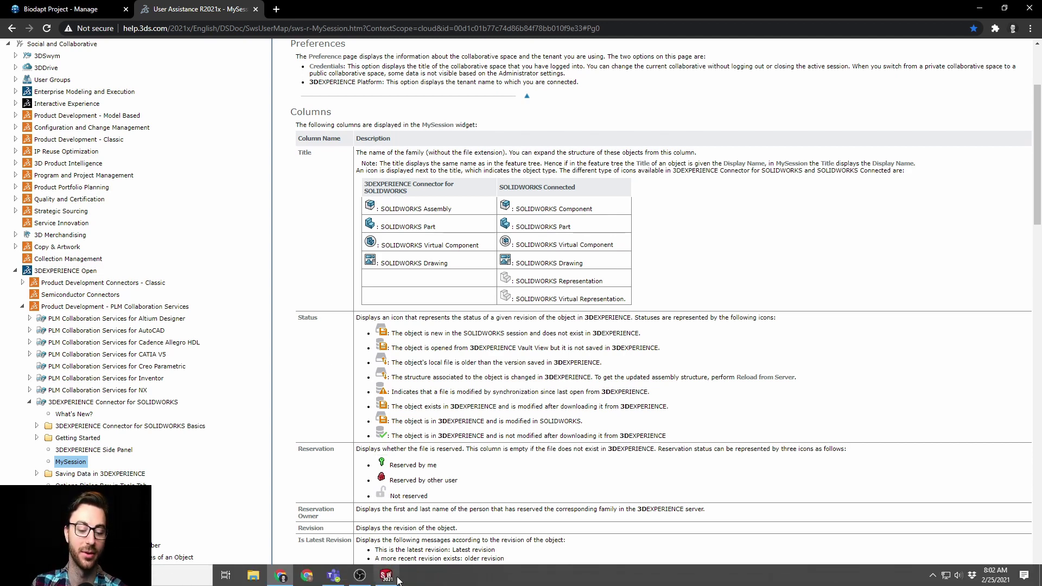
pyautogui.click(388, 575)
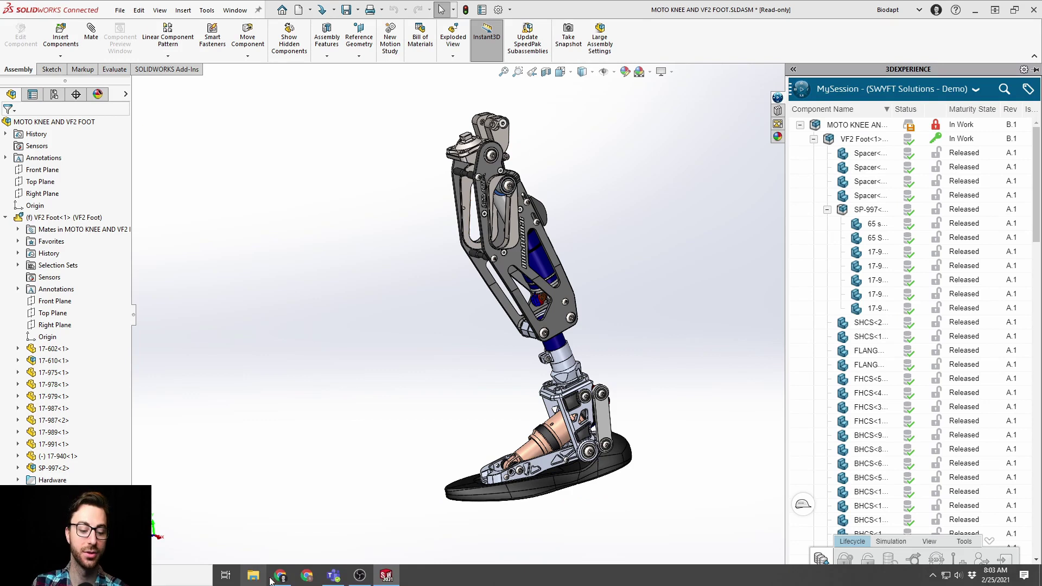
# Step: Open 3DEXPERIENCE User Assistance from the Biodapt Project dashboard's help menu, then minimize Chrome
pyautogui.click(280, 575)
pyautogui.click(81, 9)
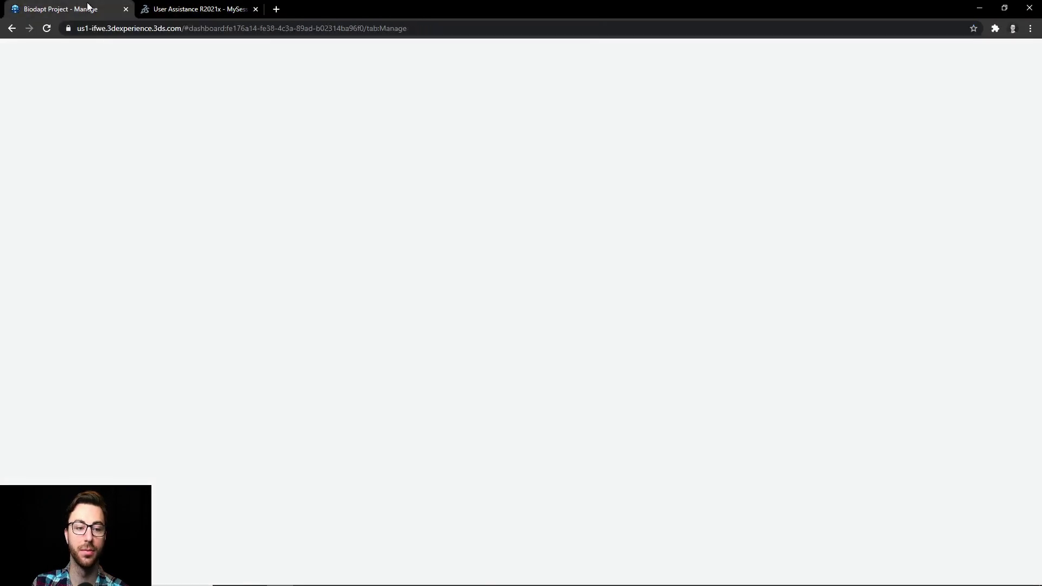
pyautogui.click(1030, 50)
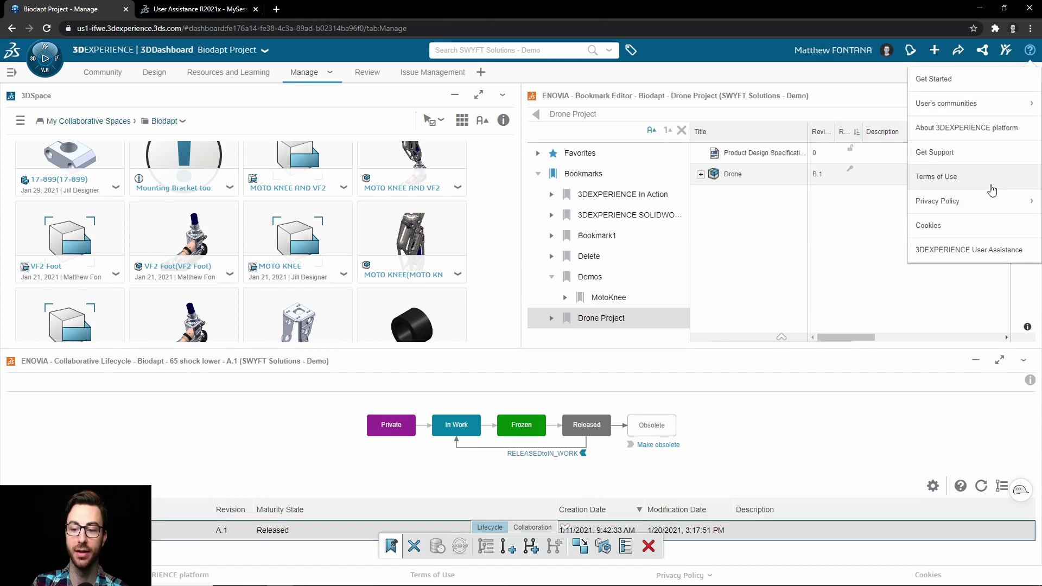
pyautogui.click(975, 253)
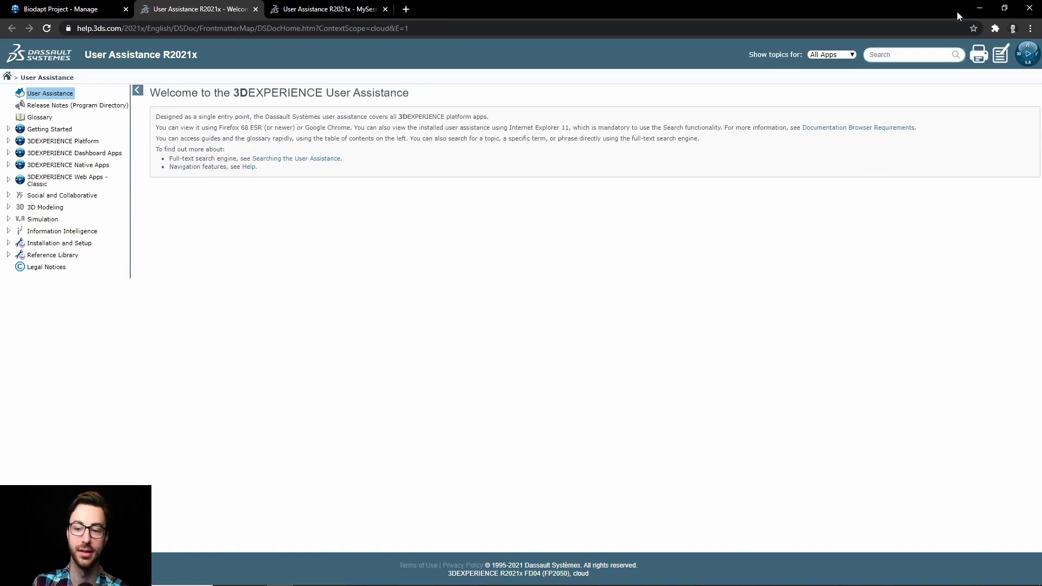
pyautogui.click(974, 10)
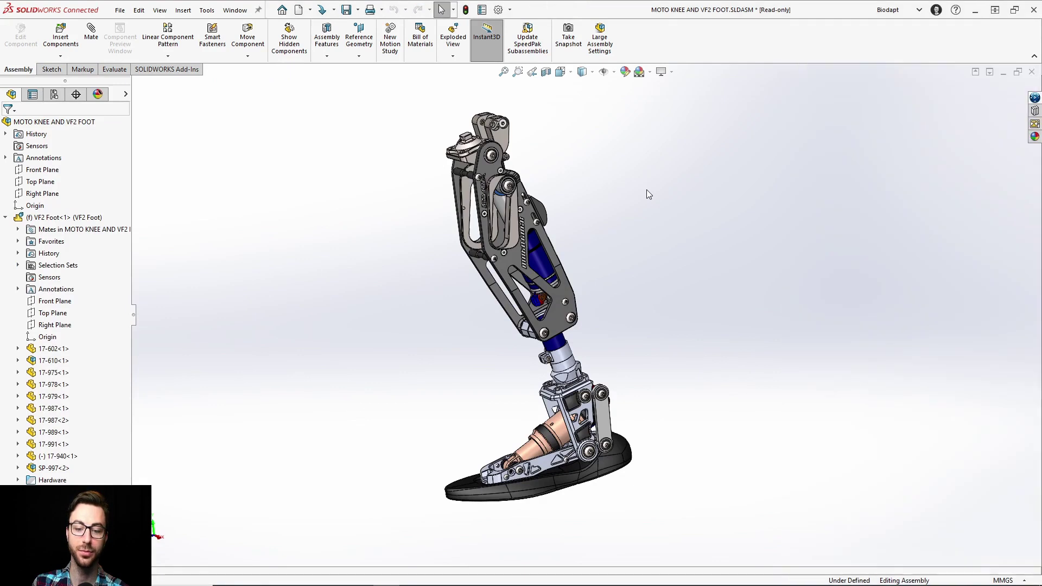
pyautogui.click(1035, 98)
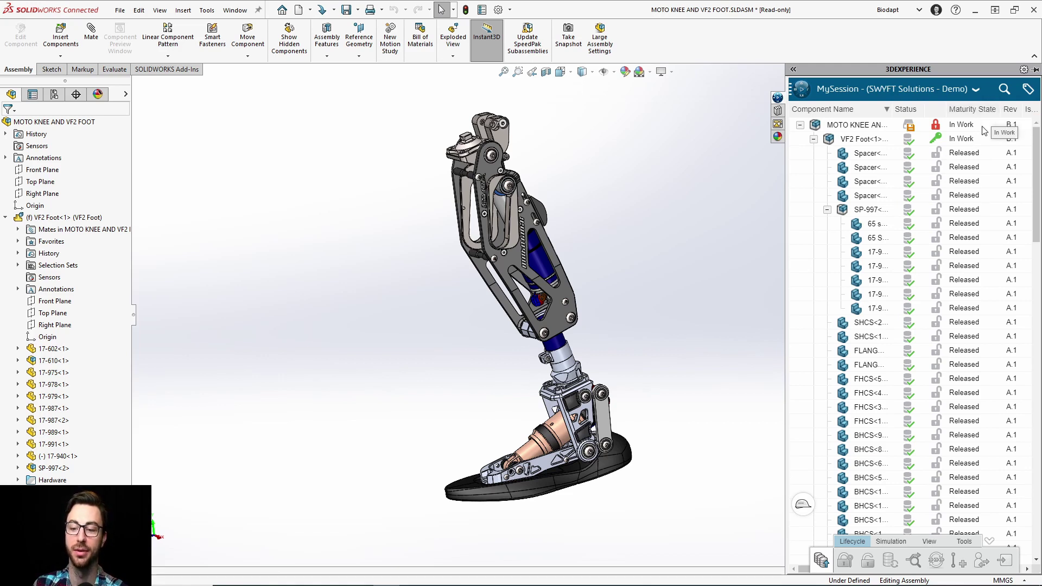
# Step: Scroll the MySession list to the 17-610 and MOTO KNEE parts, Released at A.1
pyautogui.scroll(-8, 985, 361)
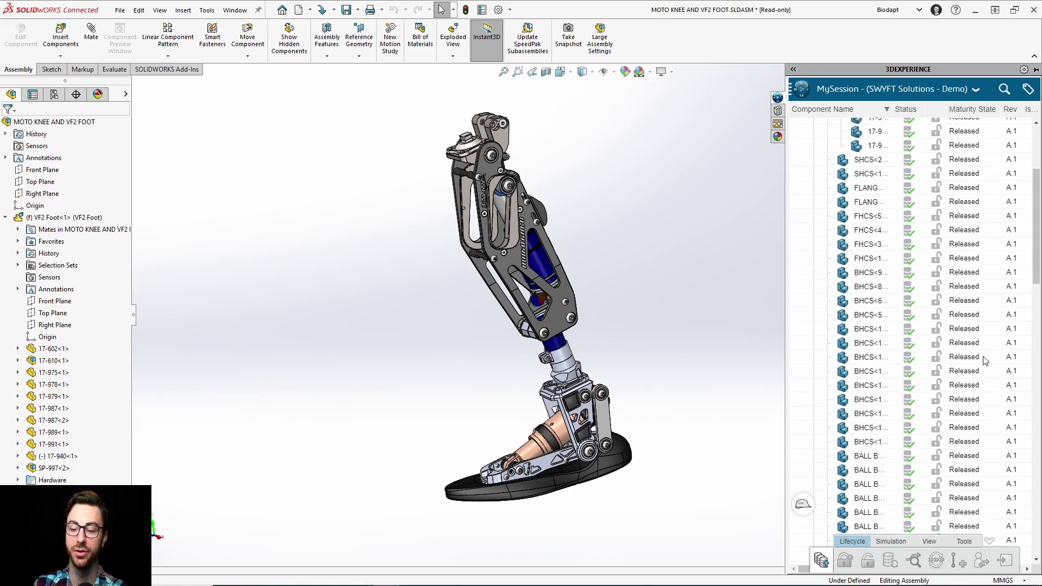
pyautogui.scroll(8, 985, 361)
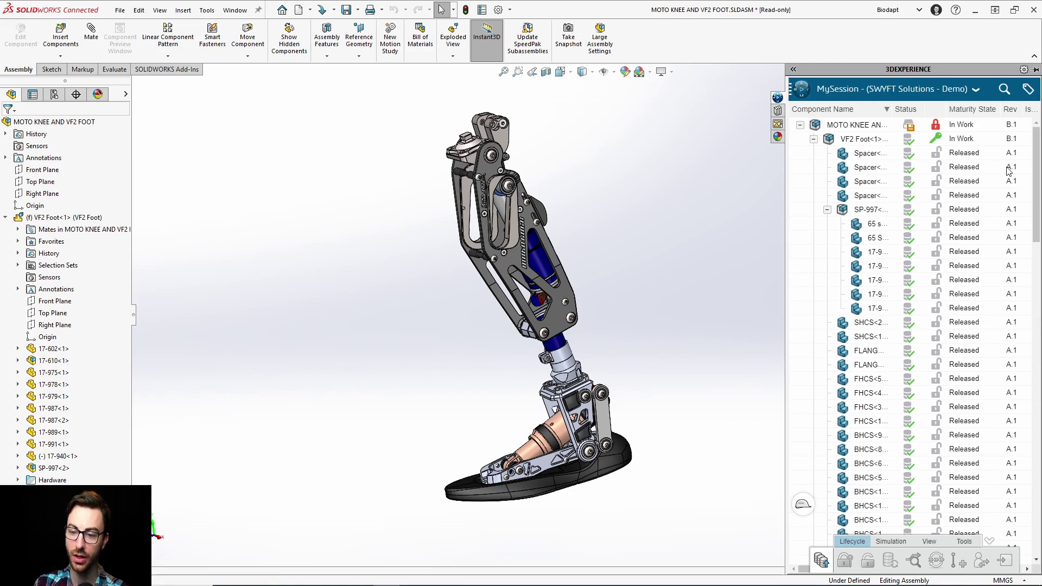
pyautogui.scroll(-4, 1004, 152)
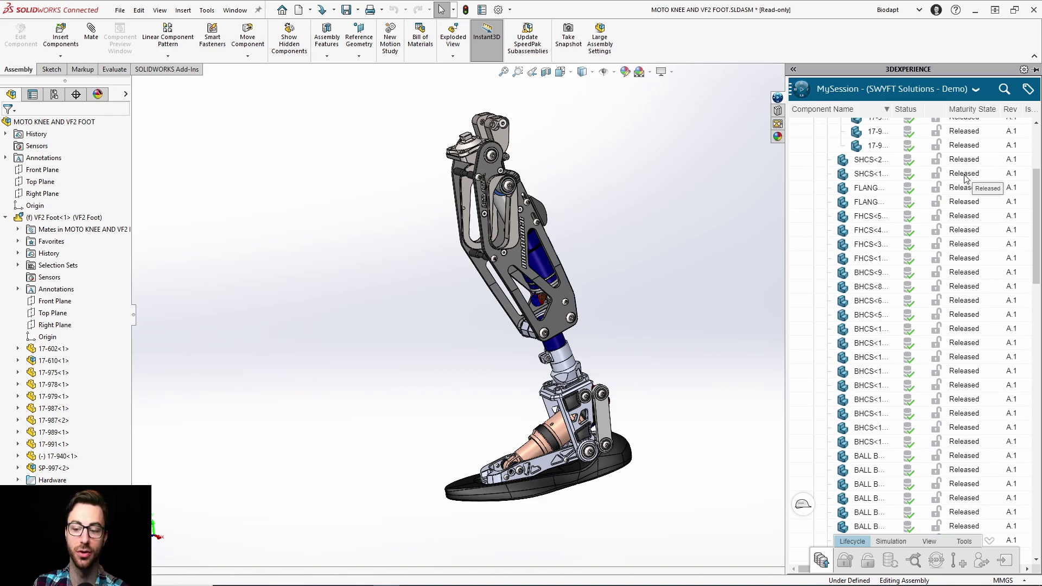
pyautogui.scroll(-8, 966, 179)
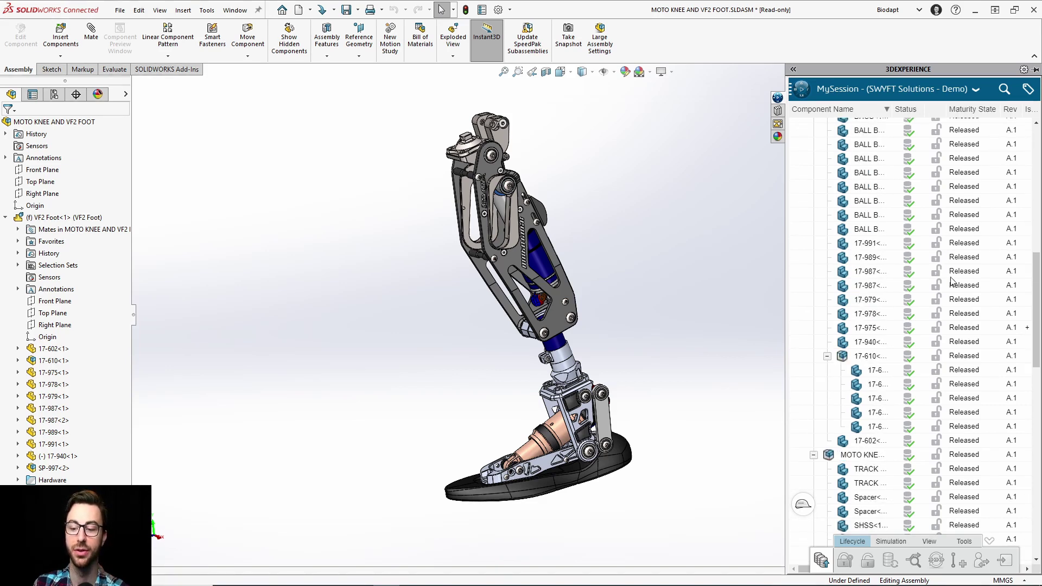
pyautogui.click(954, 257)
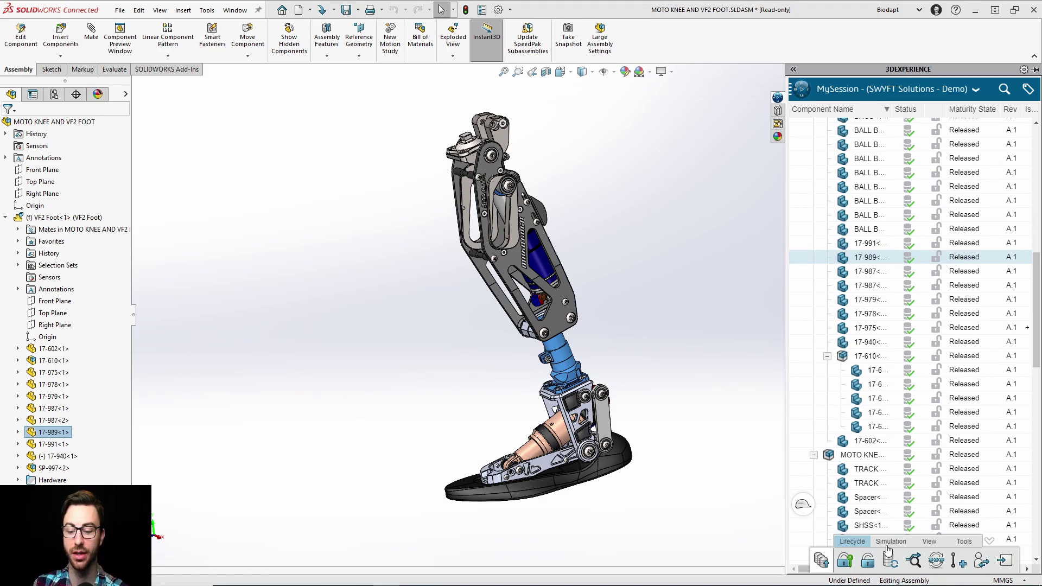
pyautogui.click(960, 564)
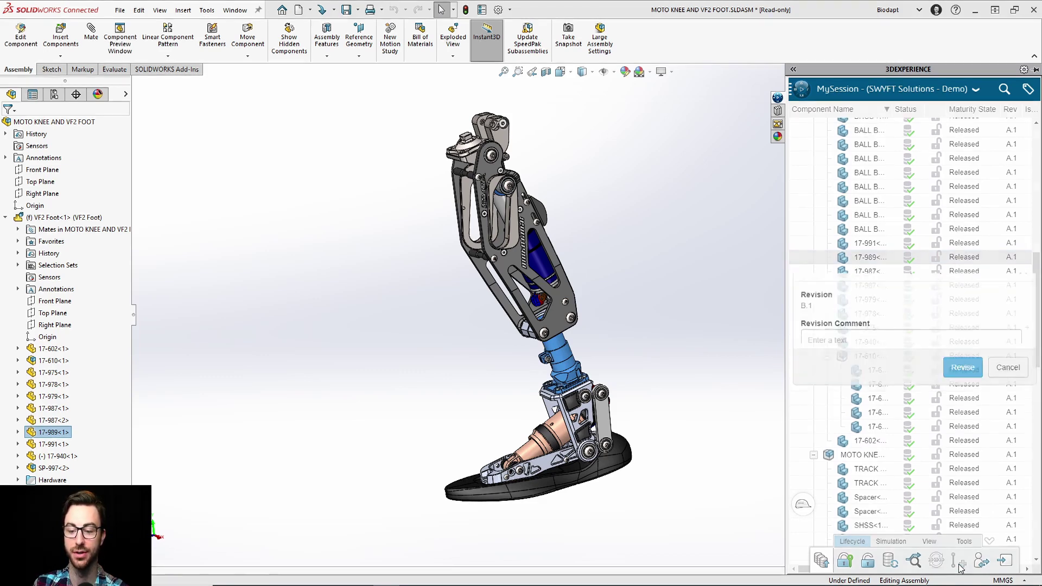
pyautogui.click(977, 384)
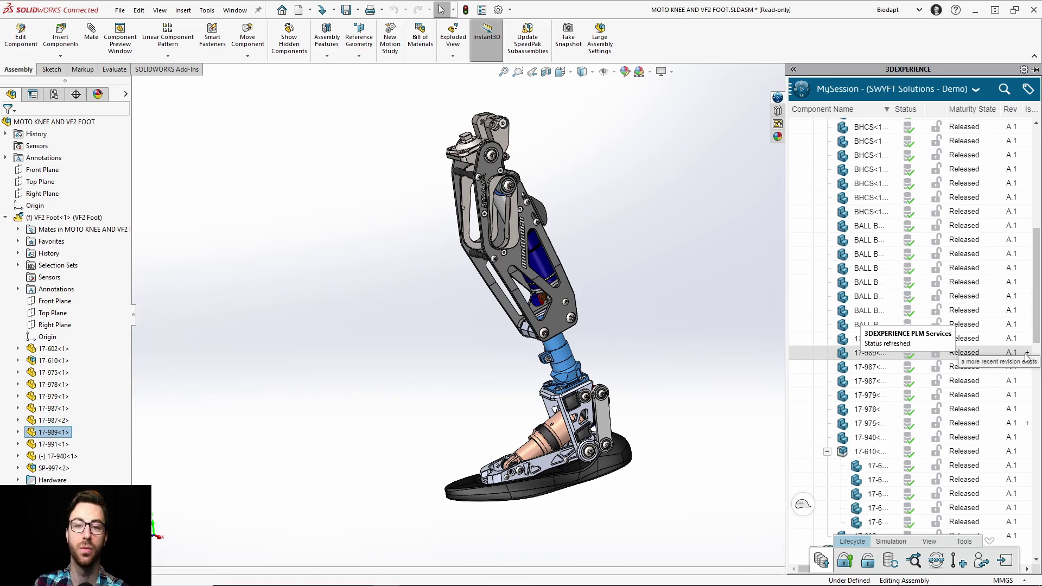
pyautogui.click(917, 563)
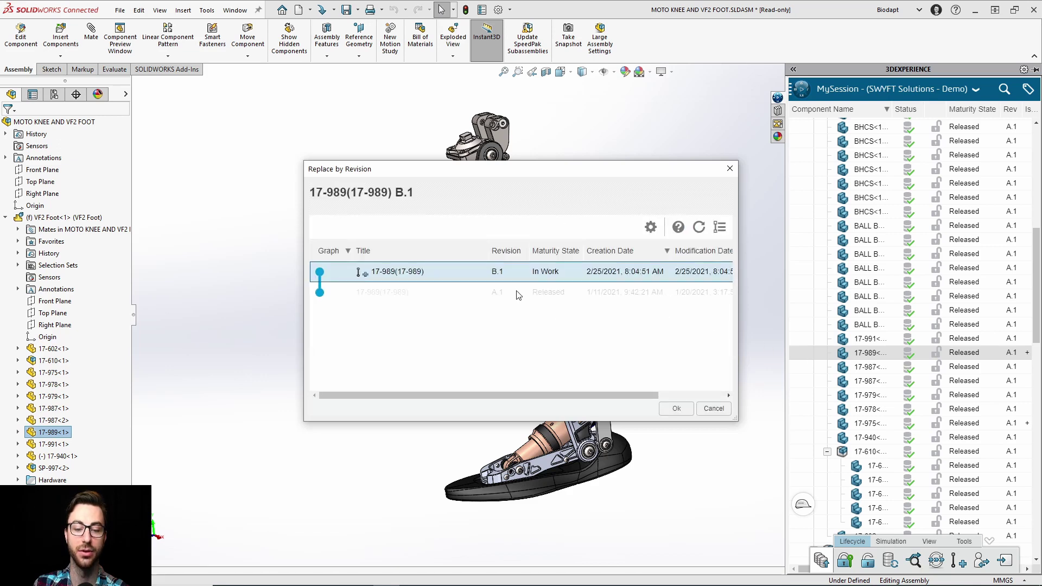
pyautogui.click(677, 408)
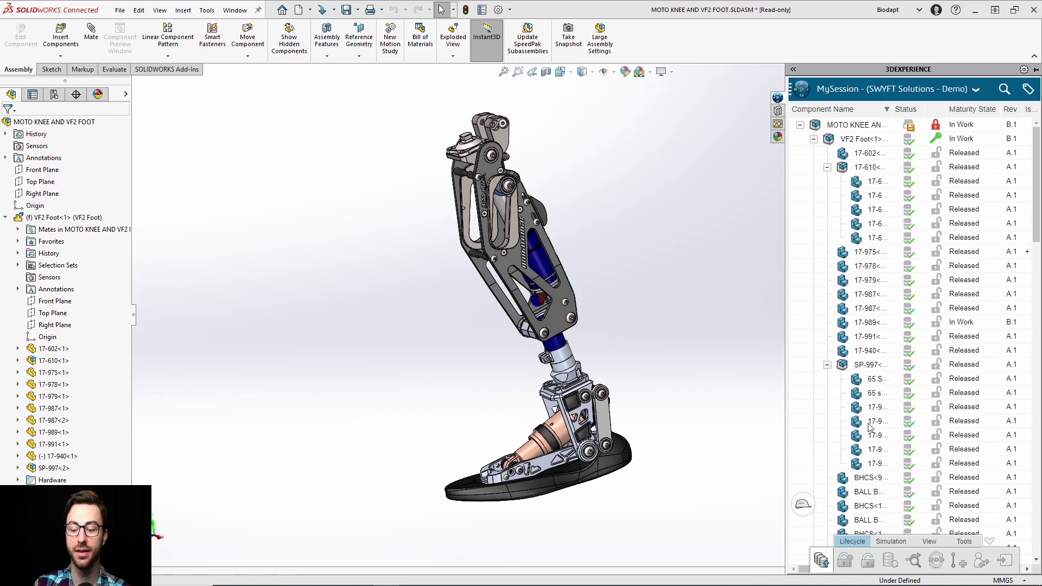
pyautogui.click(885, 181)
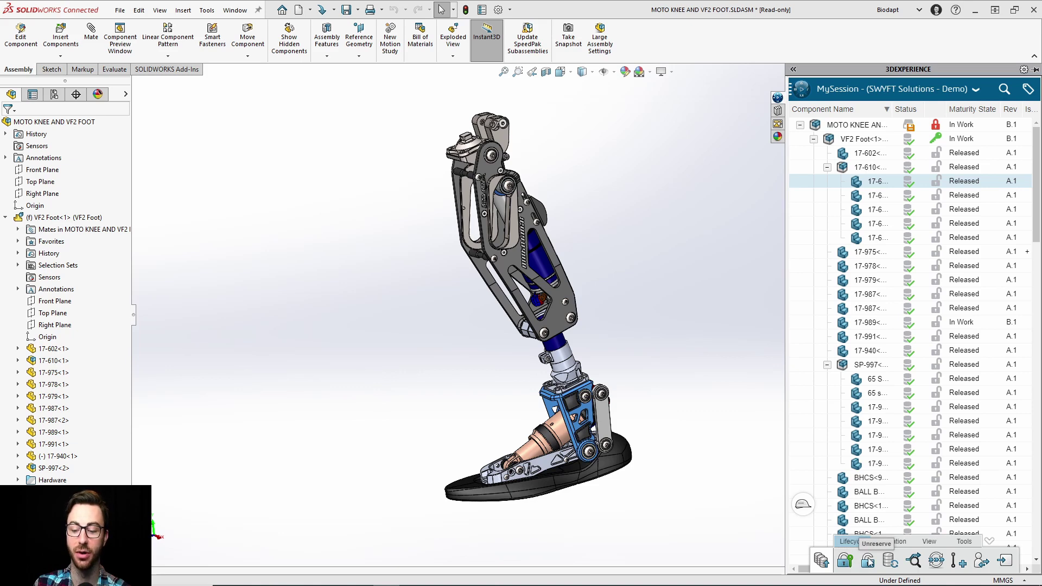
# Step: Review Maturity, Change Owner and Move for part 17-601, cancelling each without changes
pyautogui.click(933, 561)
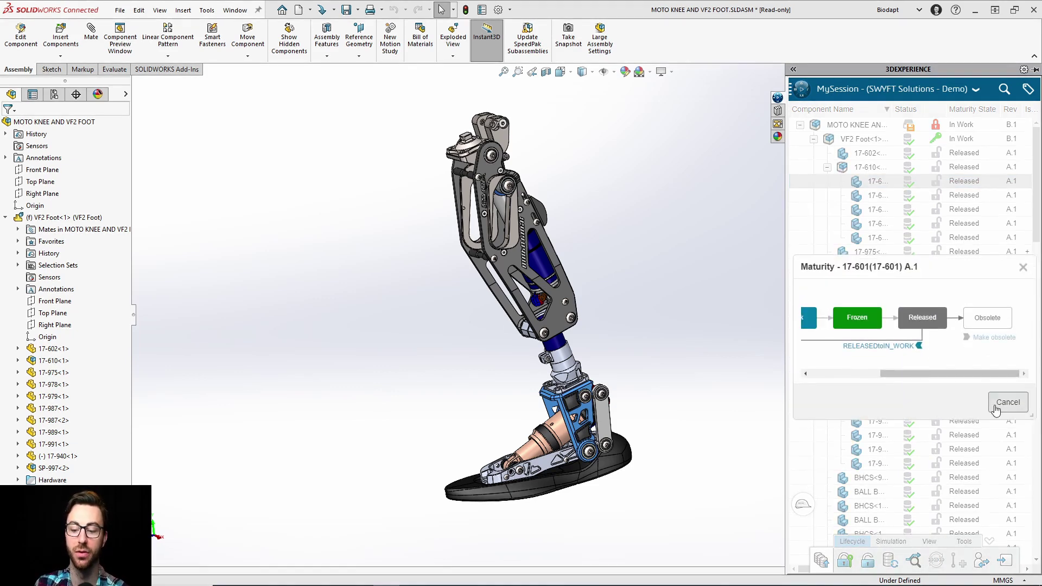
pyautogui.click(1007, 403)
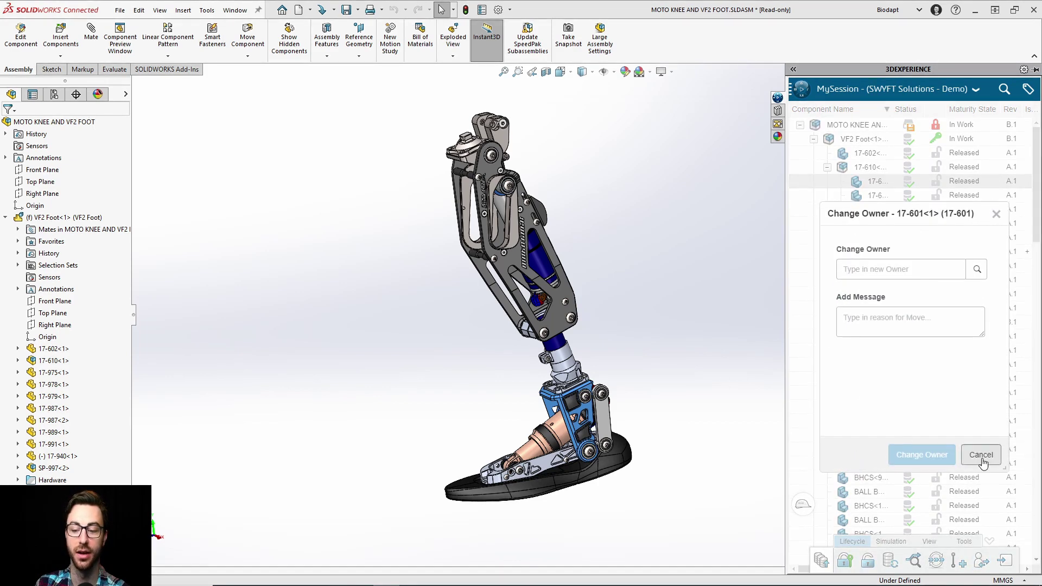
pyautogui.click(981, 457)
pyautogui.click(1005, 561)
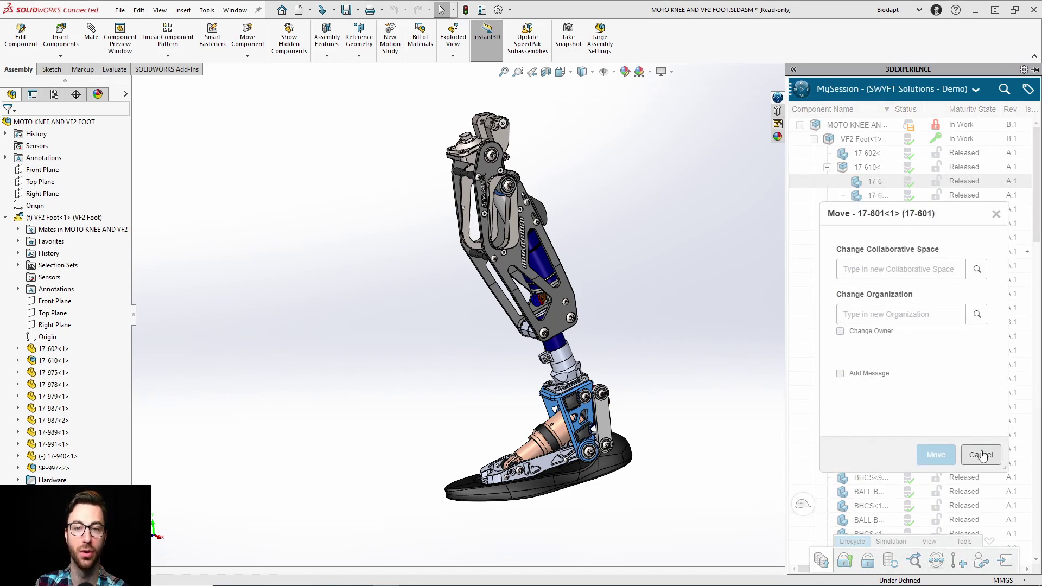
pyautogui.click(981, 455)
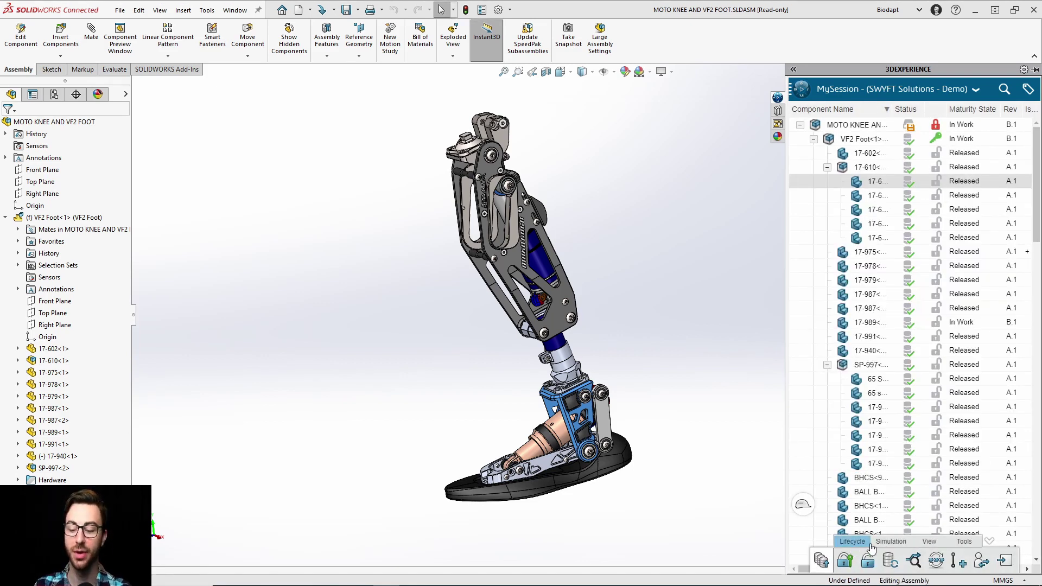
pyautogui.click(890, 541)
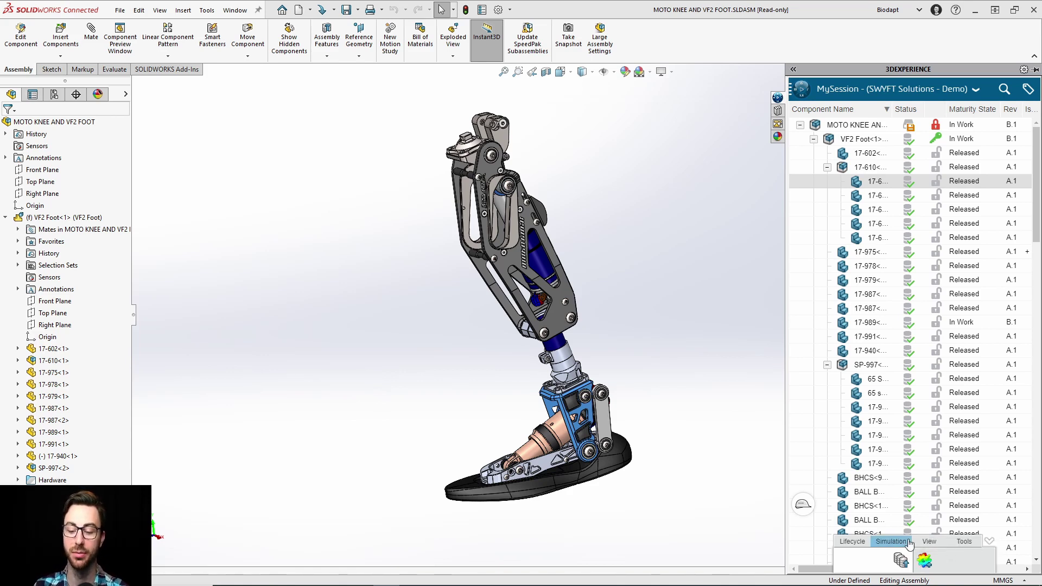
# Step: Browse the View commands and their selection options, then switch to the Tools commands
pyautogui.click(928, 542)
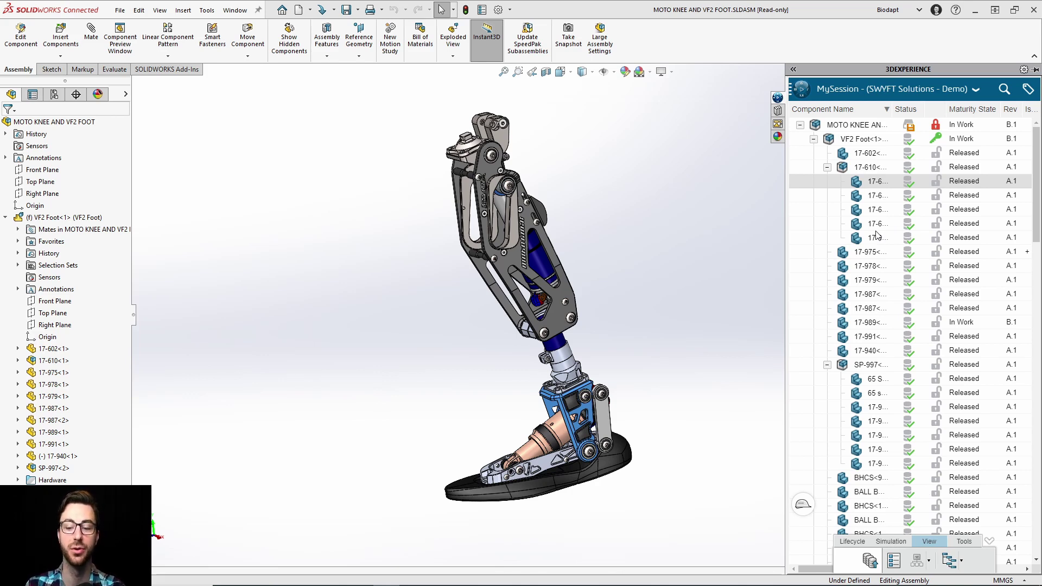
pyautogui.click(961, 561)
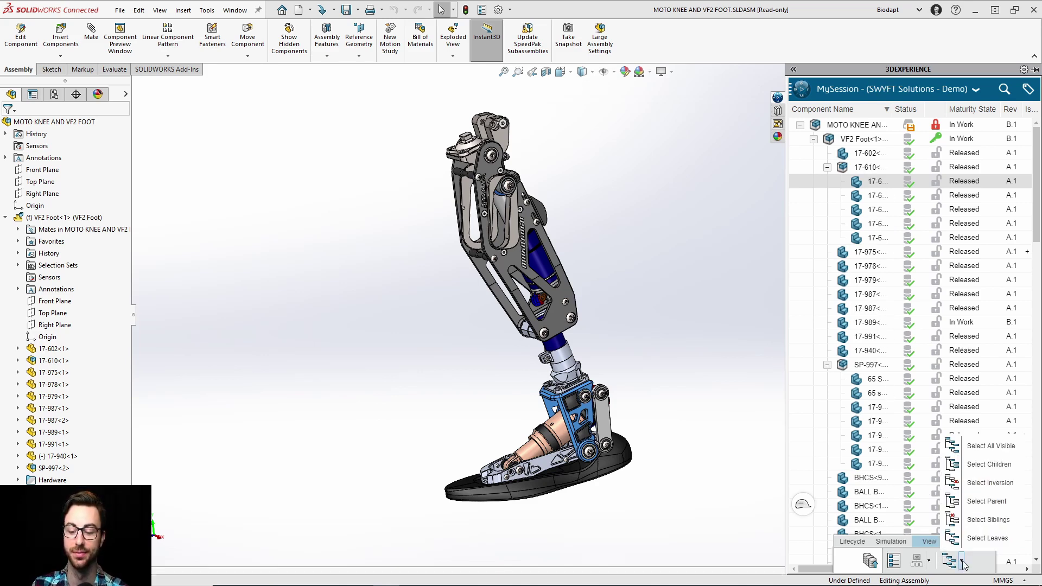
pyautogui.click(958, 542)
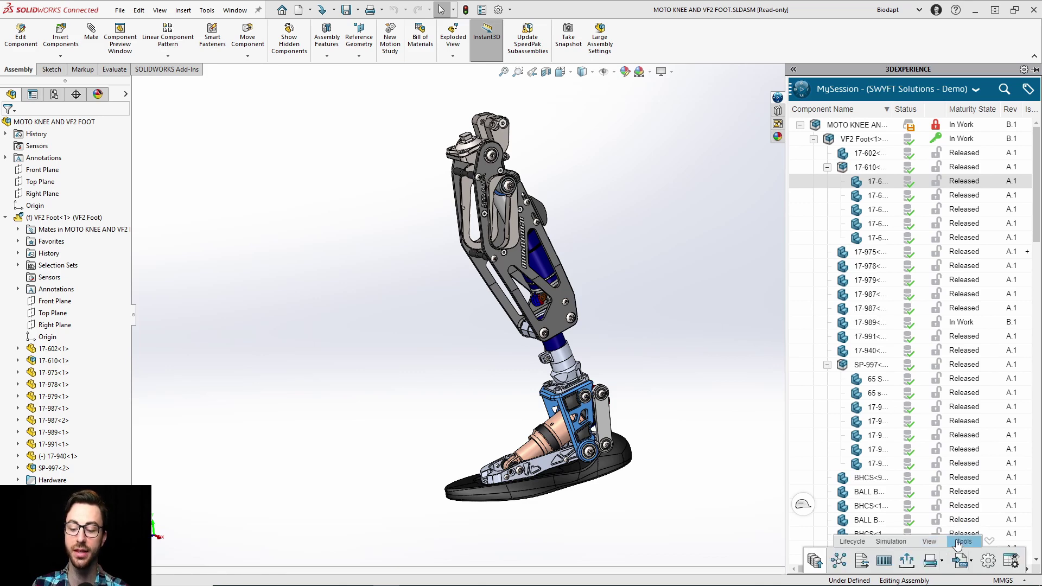
# Step: View and close part 17-601's relations, then start Replace Content for part 17-989
pyautogui.click(836, 564)
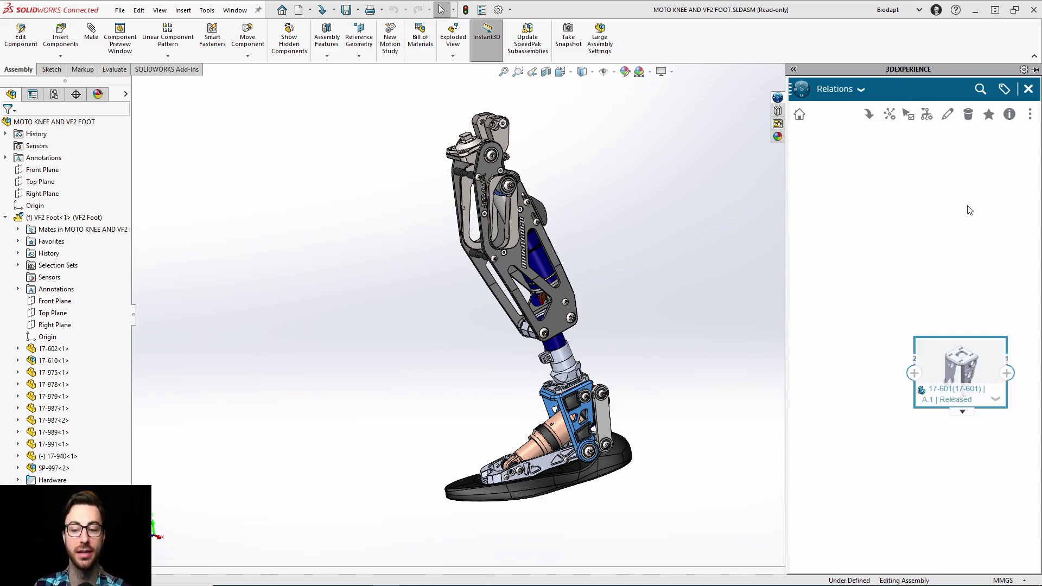
pyautogui.click(1028, 89)
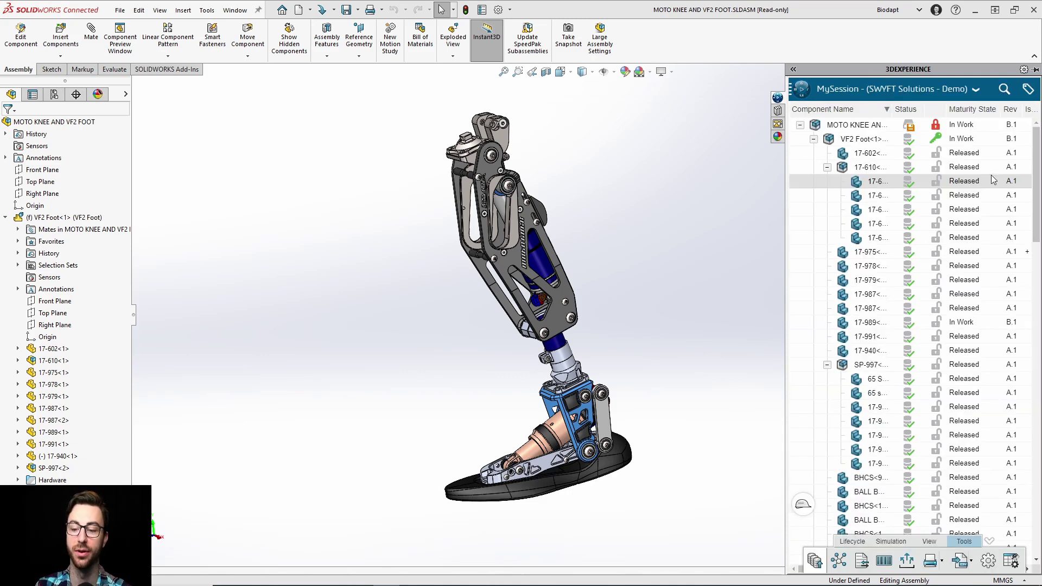
pyautogui.click(863, 561)
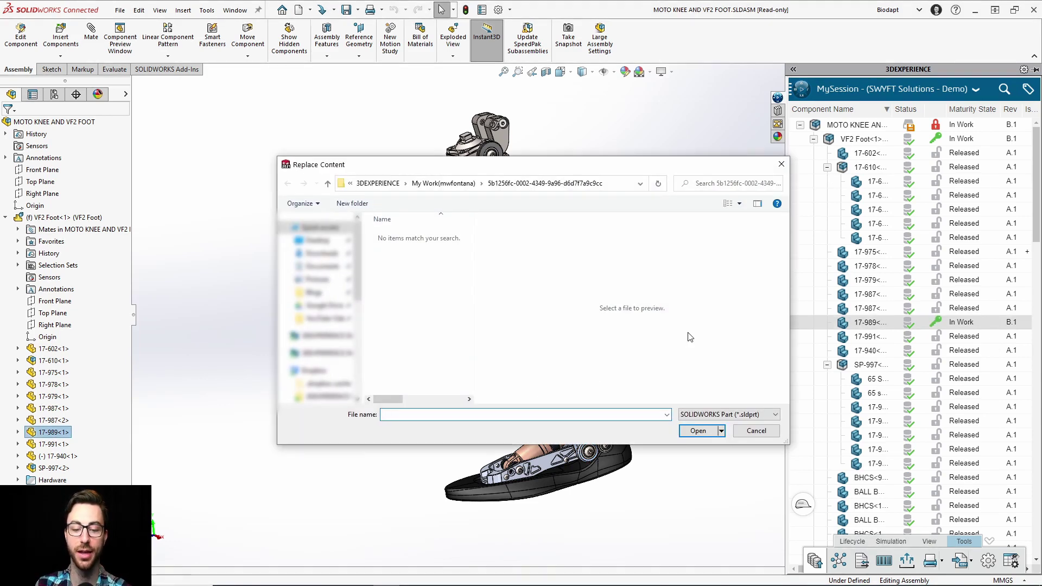
# Step: Cancel Replace Content, then open and cancel Set Enterprise Item Number for 17-989
pyautogui.click(756, 431)
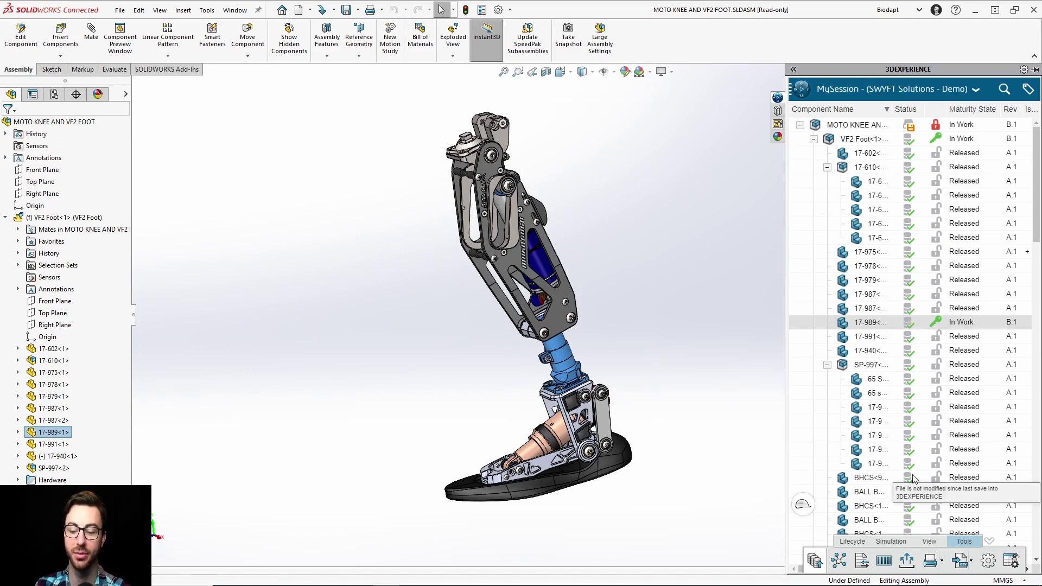
pyautogui.click(884, 561)
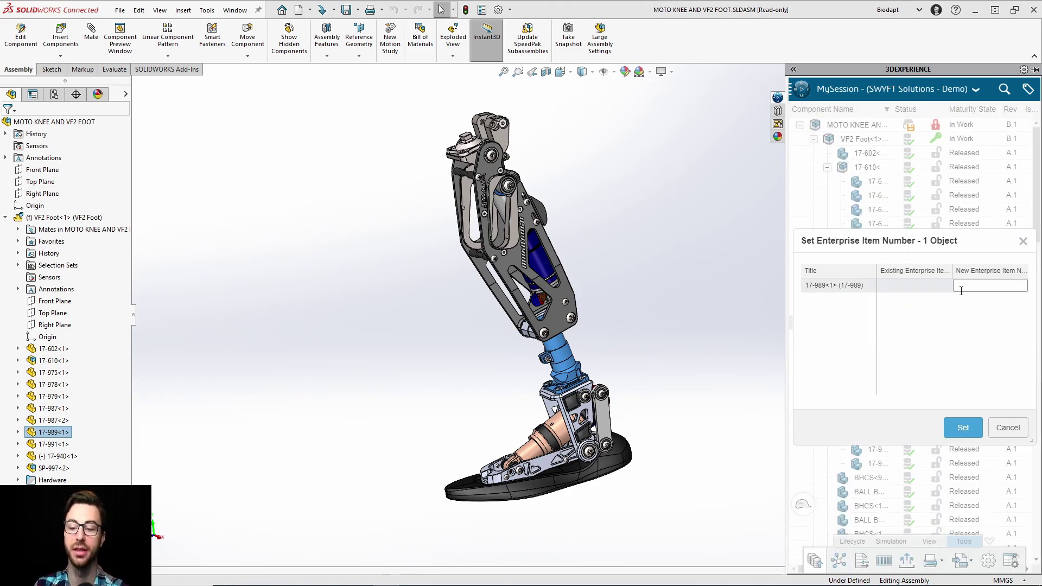
pyautogui.click(1014, 430)
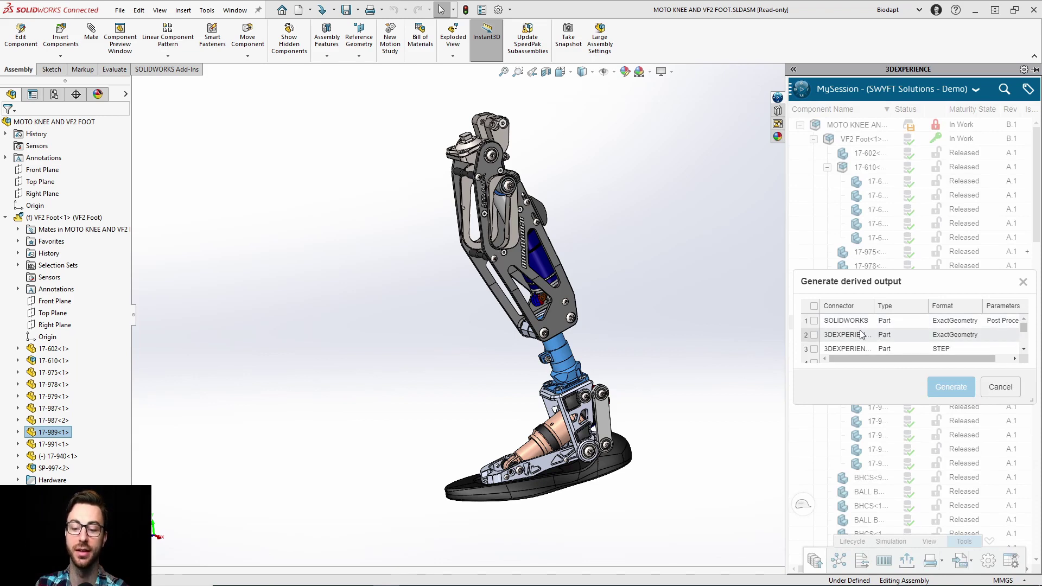
# Step: Look through the Generate Derived Output options and cancel that dialog
pyautogui.scroll(-2, 861, 334)
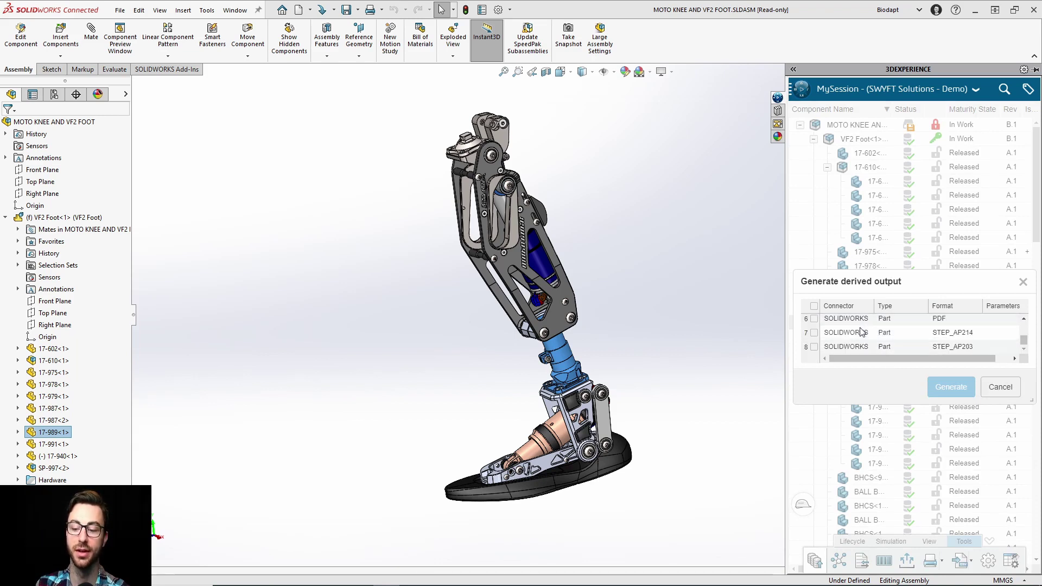
pyautogui.scroll(2, 862, 332)
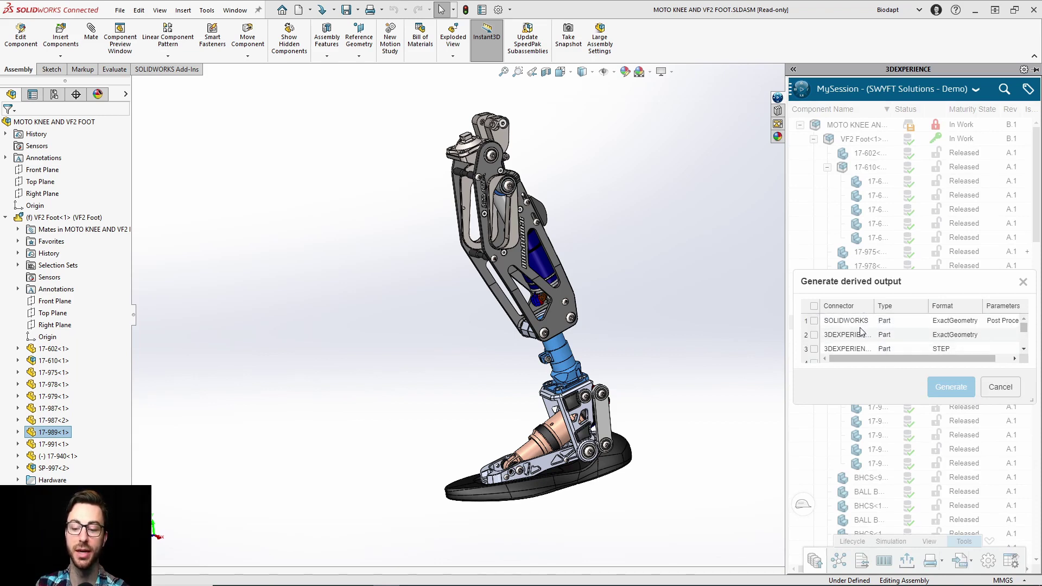
pyautogui.click(1008, 391)
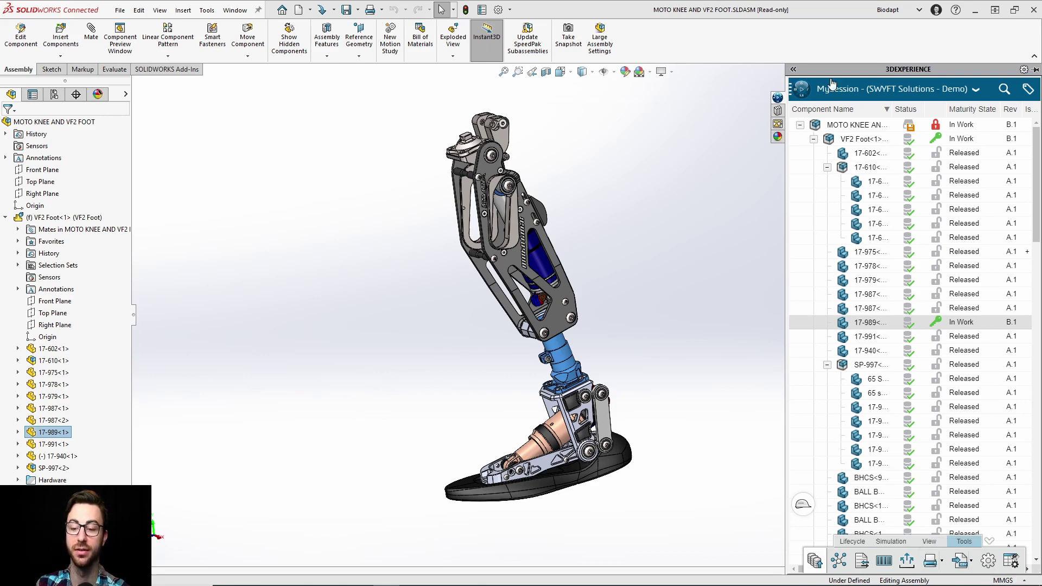
pyautogui.click(972, 564)
pyautogui.click(995, 538)
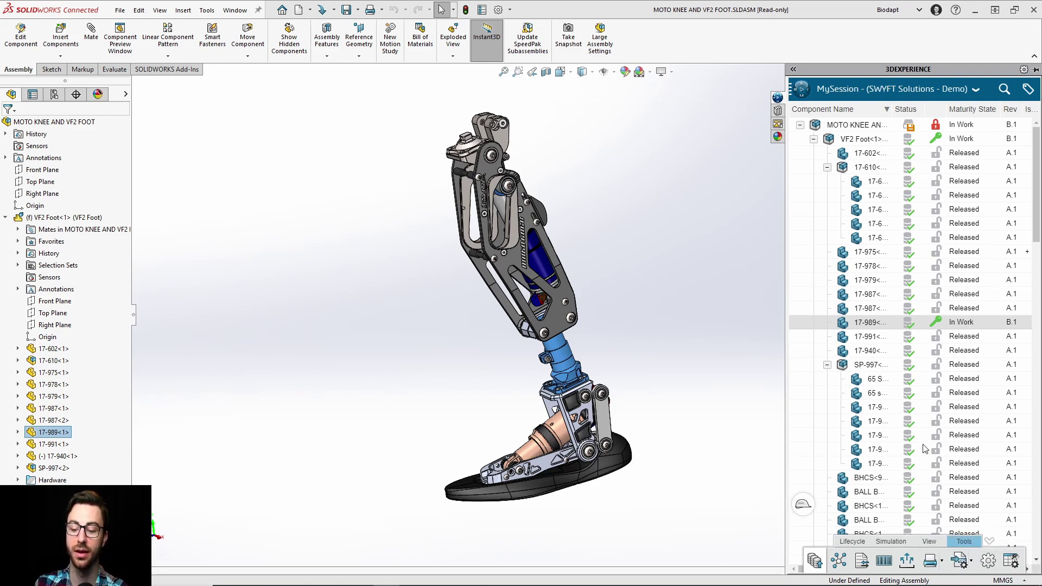
pyautogui.scroll(-5, 879, 313)
pyautogui.scroll(5, 879, 313)
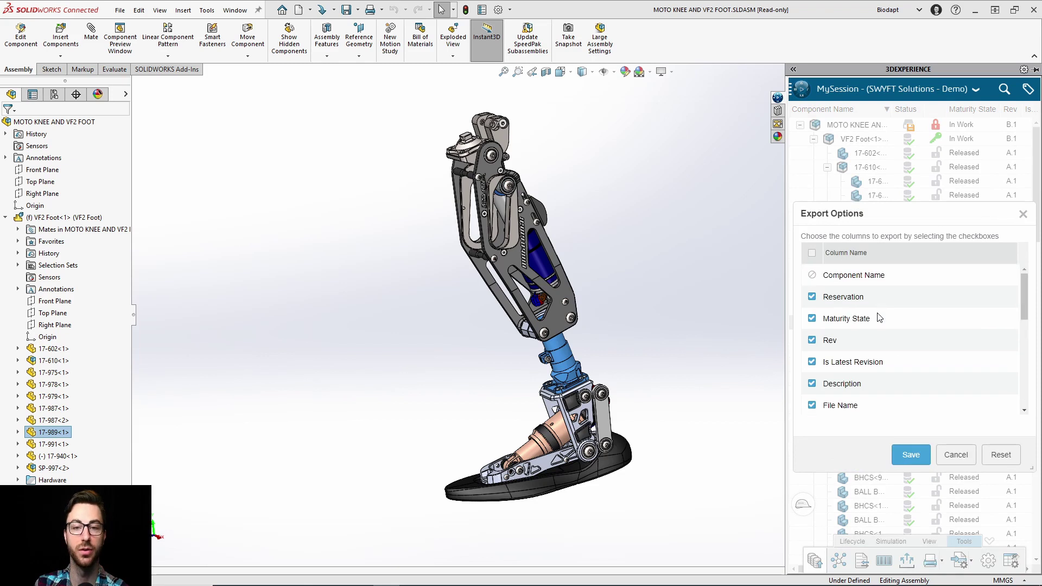
pyautogui.click(955, 454)
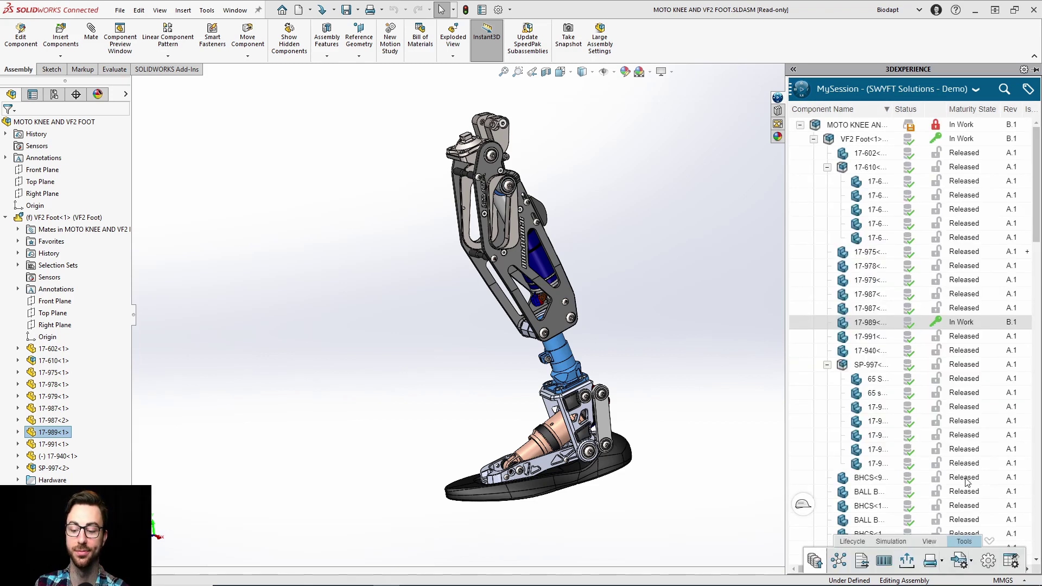
pyautogui.click(989, 561)
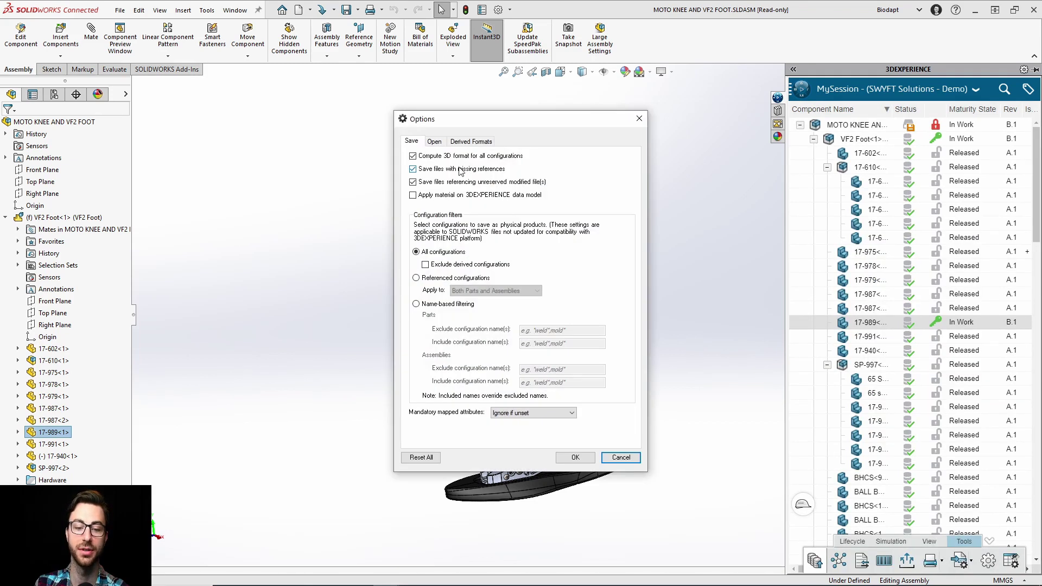
pyautogui.click(434, 141)
pyautogui.click(470, 141)
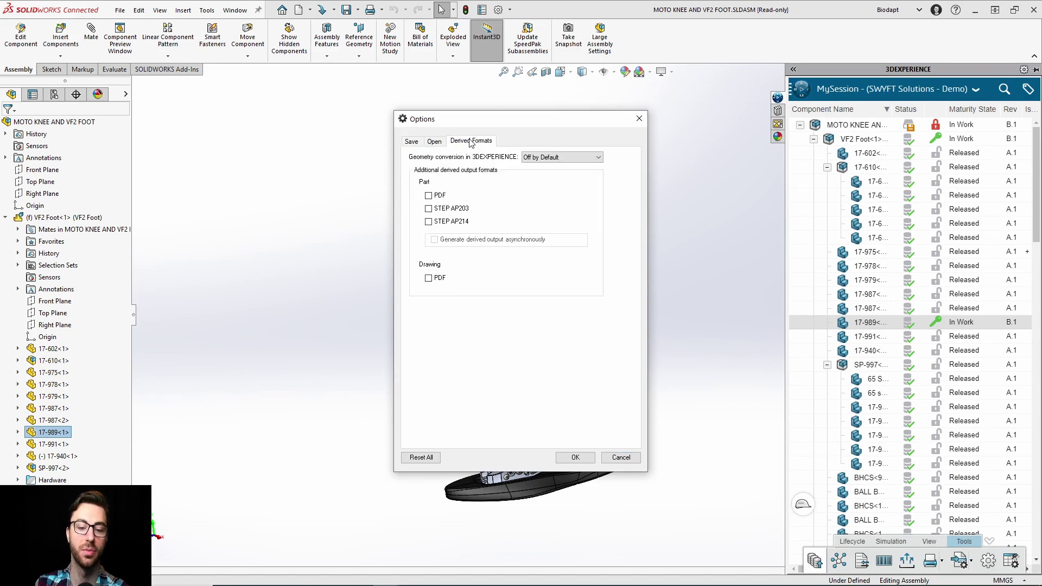
pyautogui.click(639, 118)
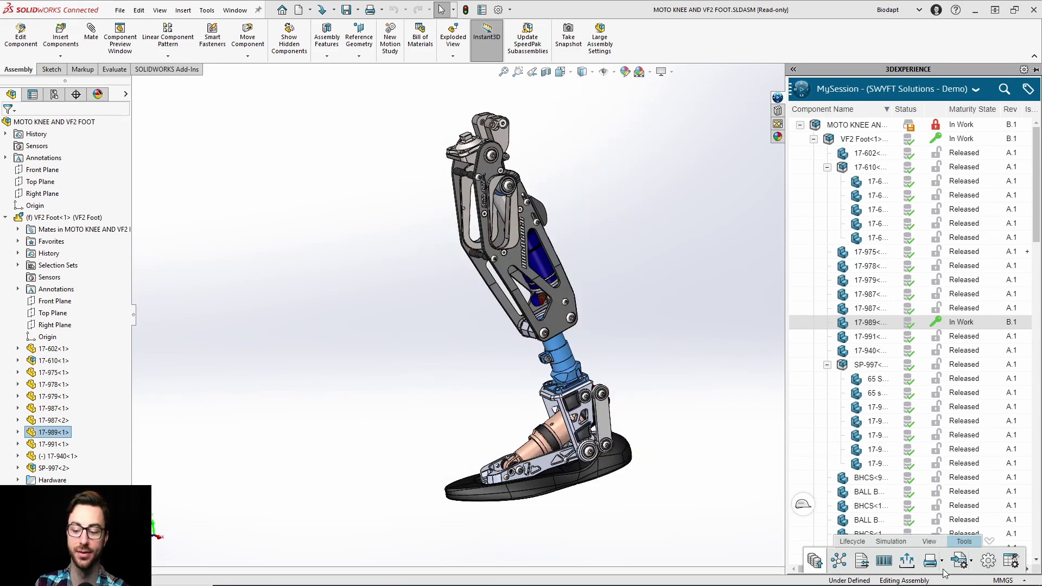
pyautogui.click(1008, 563)
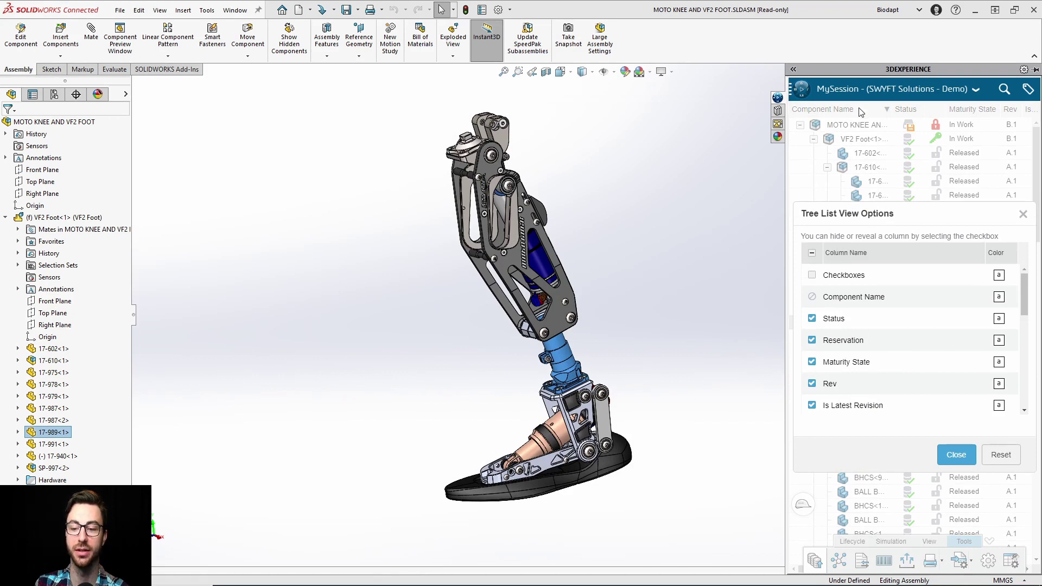
pyautogui.click(1022, 214)
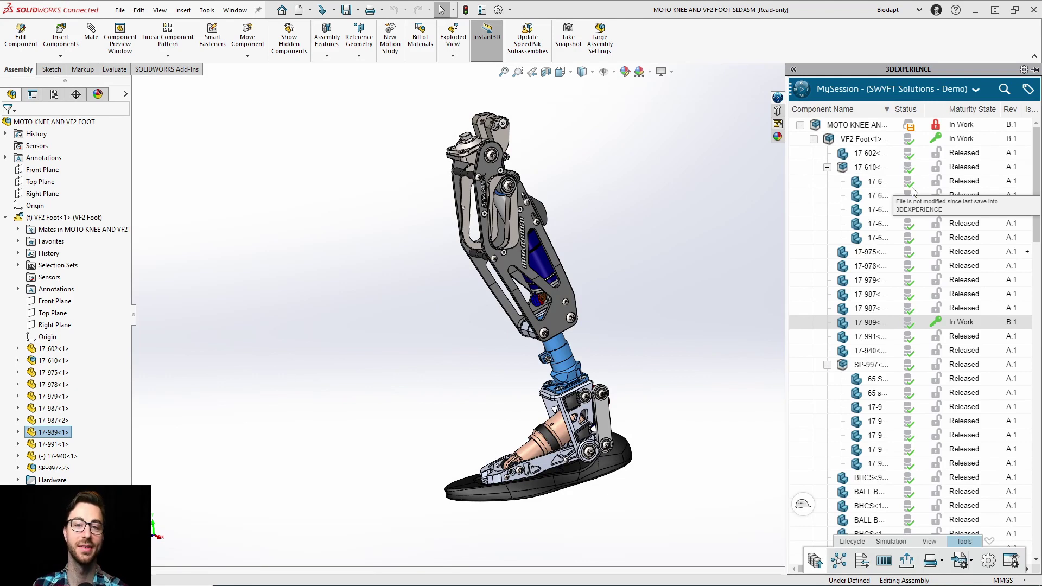